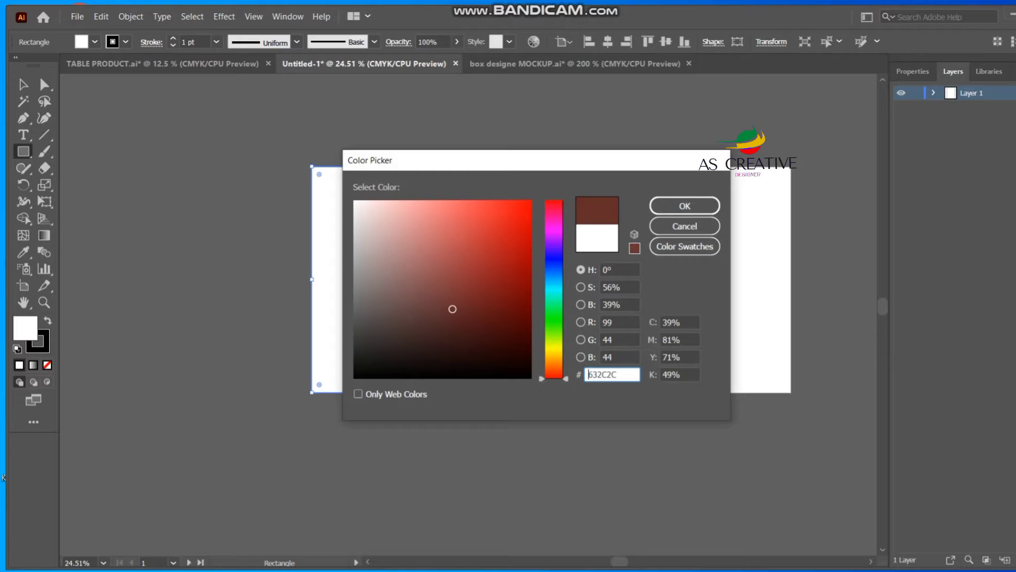
- Fill the first artboard's rectangle with muted brown 915656 and place a duplicate of it on the second artboard
left_click_drag(453, 308, 427, 277)
left_click(684, 206)
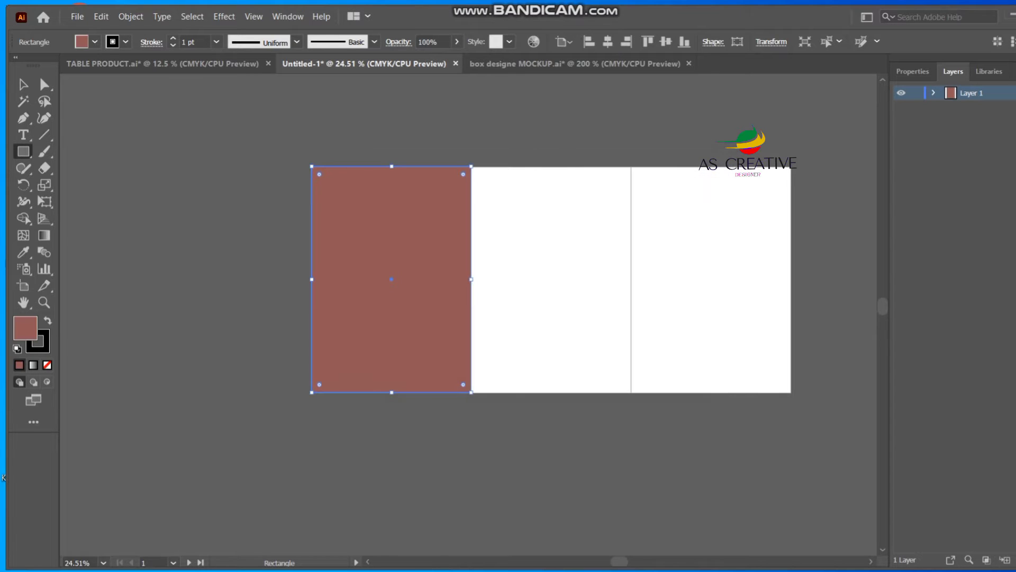
key("v")
key("ctrl+c")
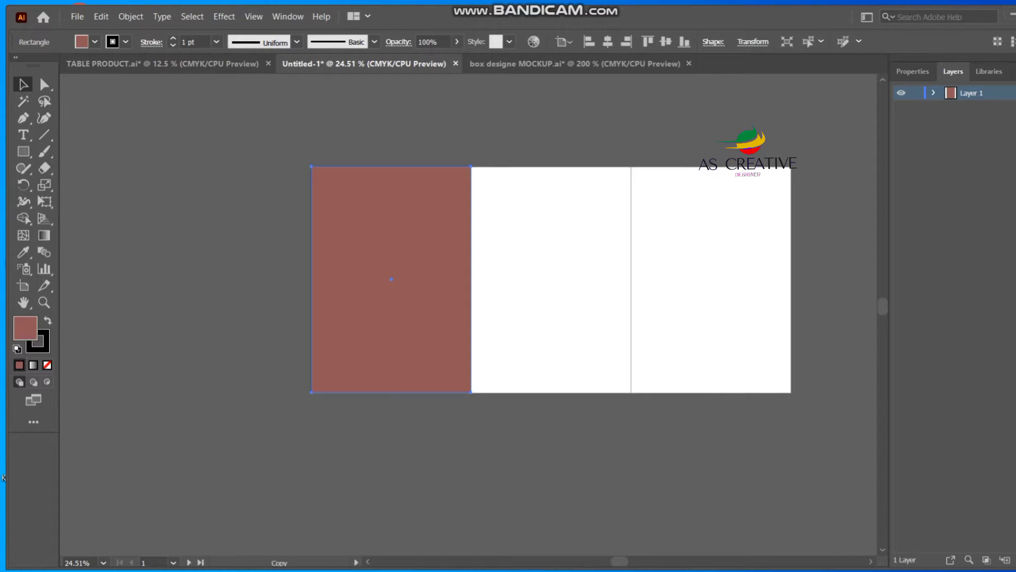
left_click_drag(392, 279, 549, 277)
- Change the fill of the second artboard's rectangle to a bright yellowish green
double_click(25, 328)
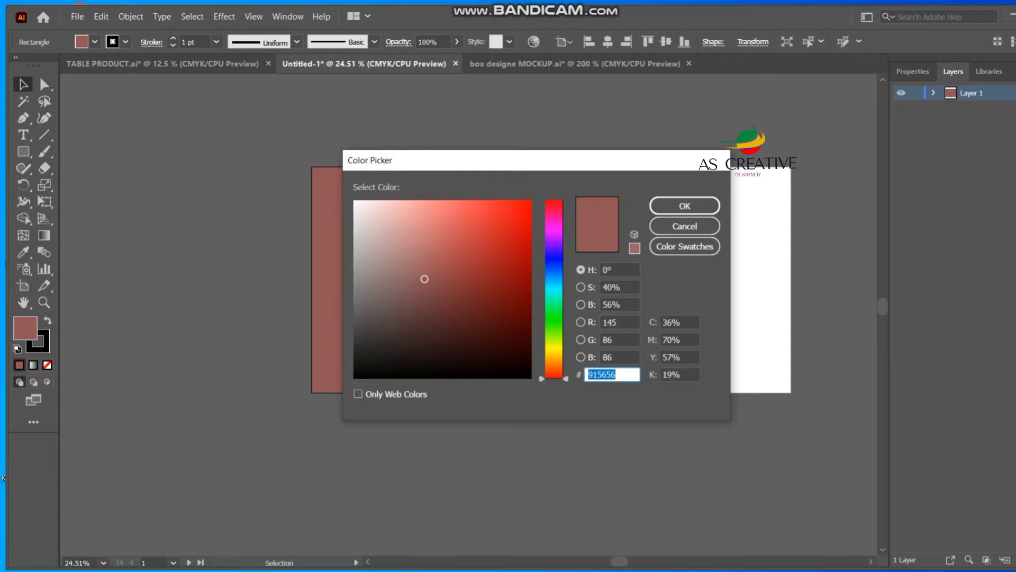
left_click(554, 332)
left_click(465, 231)
left_click(508, 216)
left_click(684, 206)
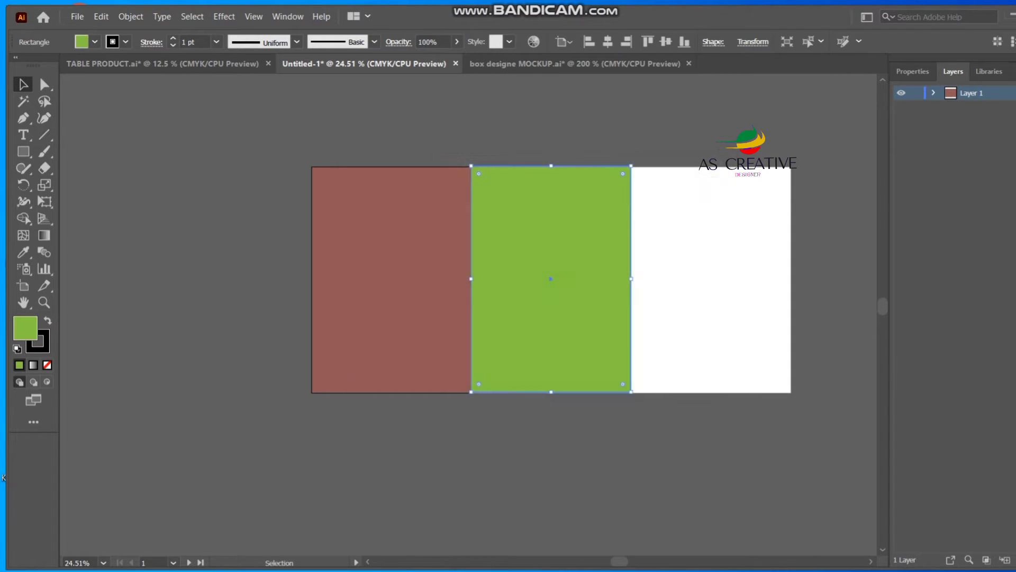
- Duplicate a rectangle onto the third artboard, give it the first panel's brown fill, and align it with the artboard
left_click_drag(391, 279, 682, 280)
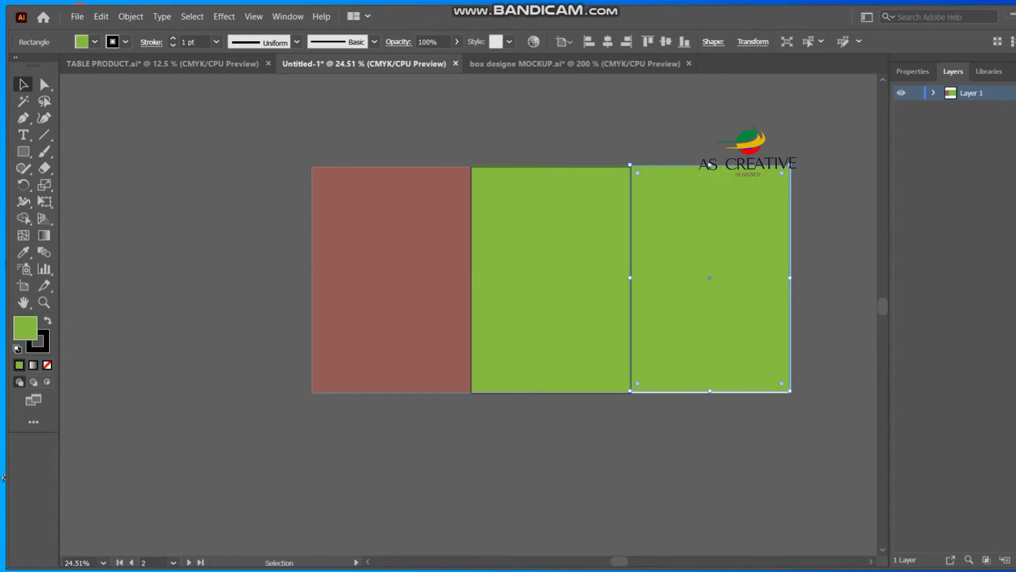
key("i")
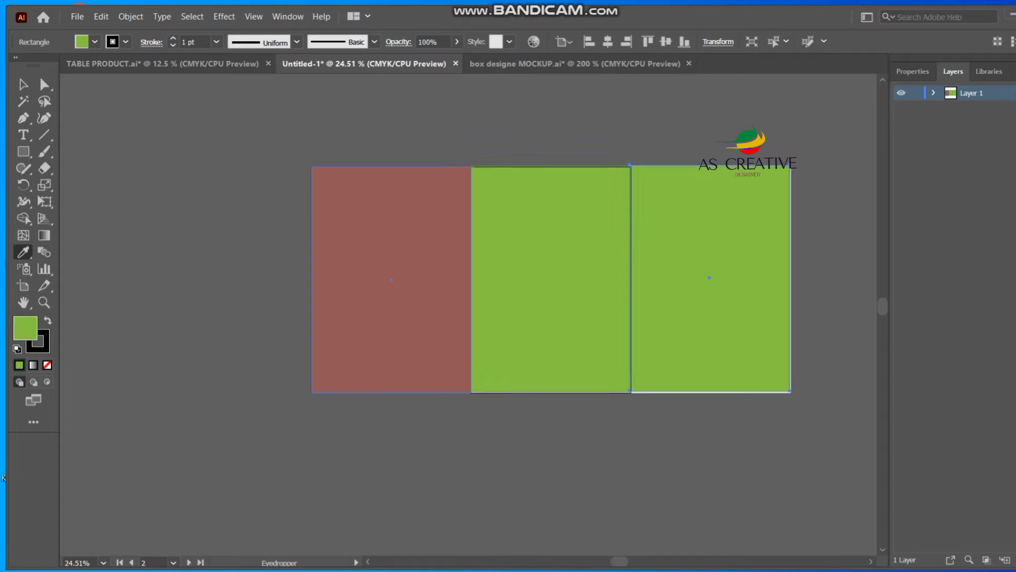
left_click(391, 279)
key("v")
left_click_drag(709, 278, 712, 279)
- Draw two small brown swatch rectangles, one below the other, in the empty area beside the first artboard
key("m")
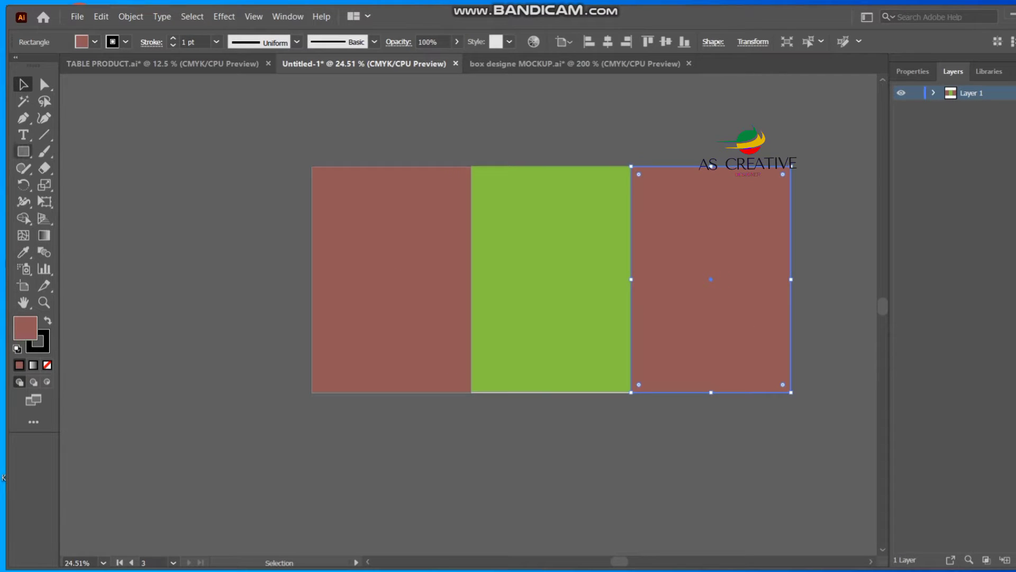
left_click_drag(74, 153, 112, 191)
left_click_drag(106, 225, 141, 266)
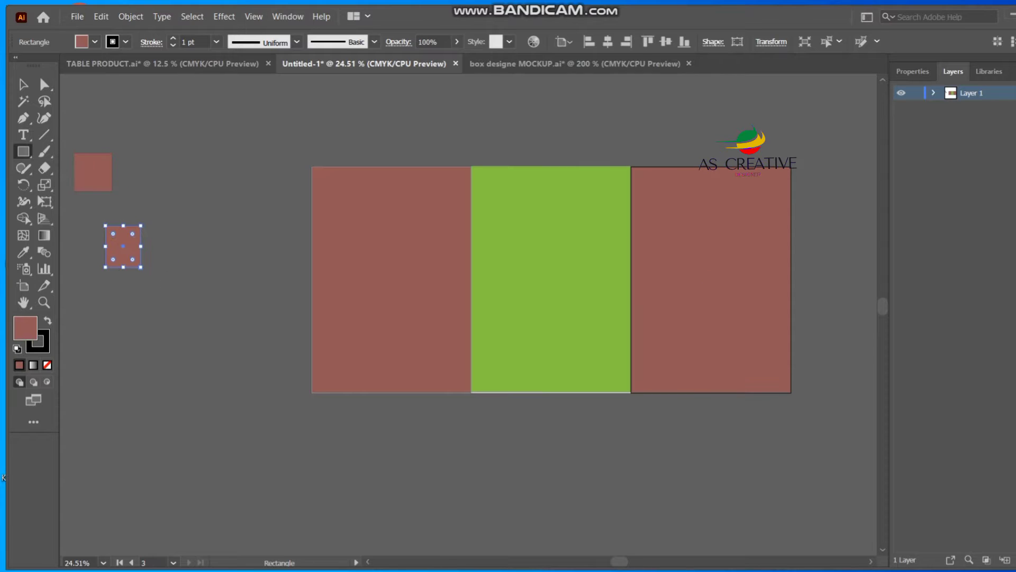
- Give the lower swatch rectangle a linear gradient from the outer panels' brown to the middle panel's green
left_click(33, 365)
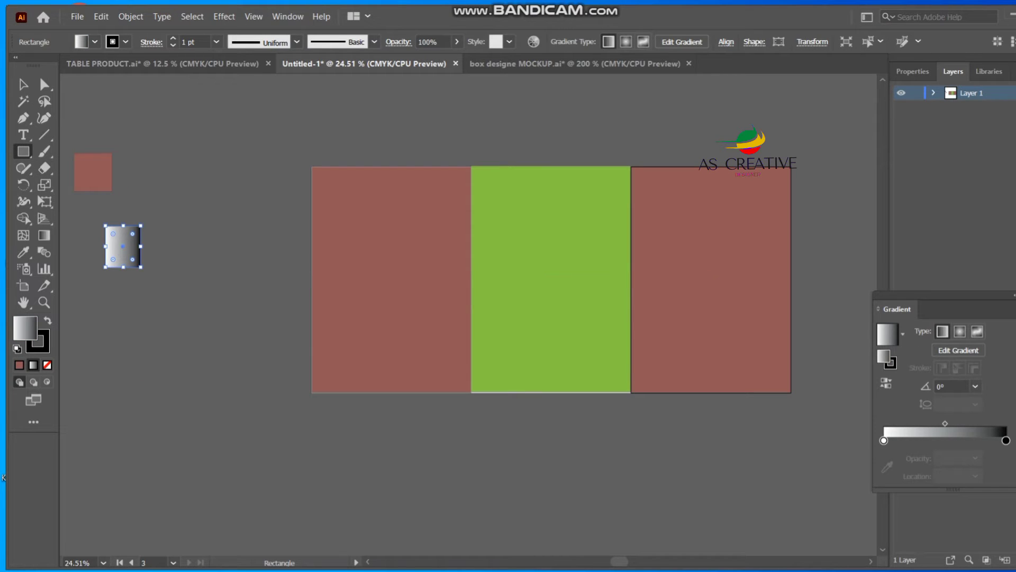
double_click(885, 440)
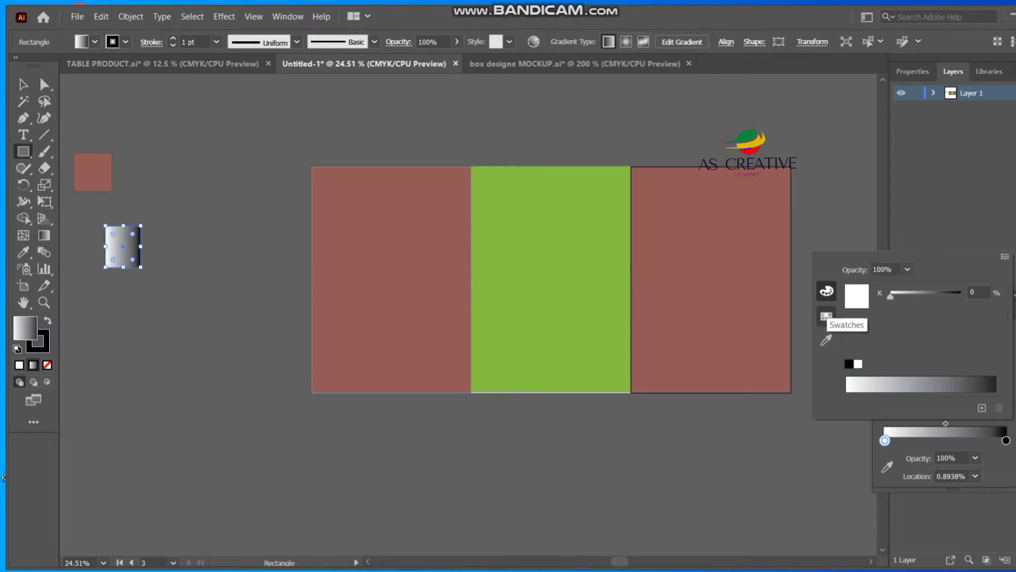
left_click(826, 316)
left_click(827, 340)
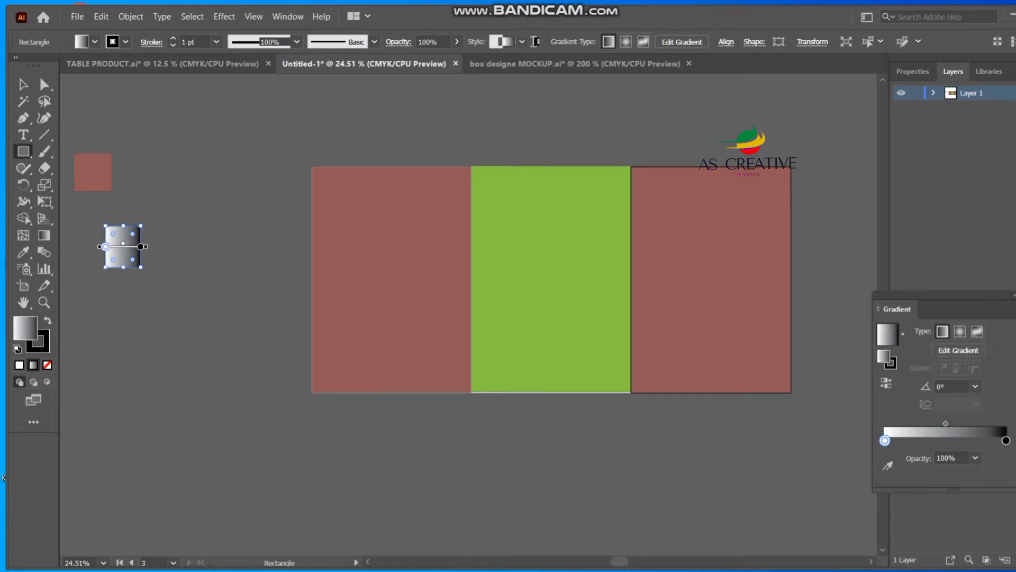
key("Escape")
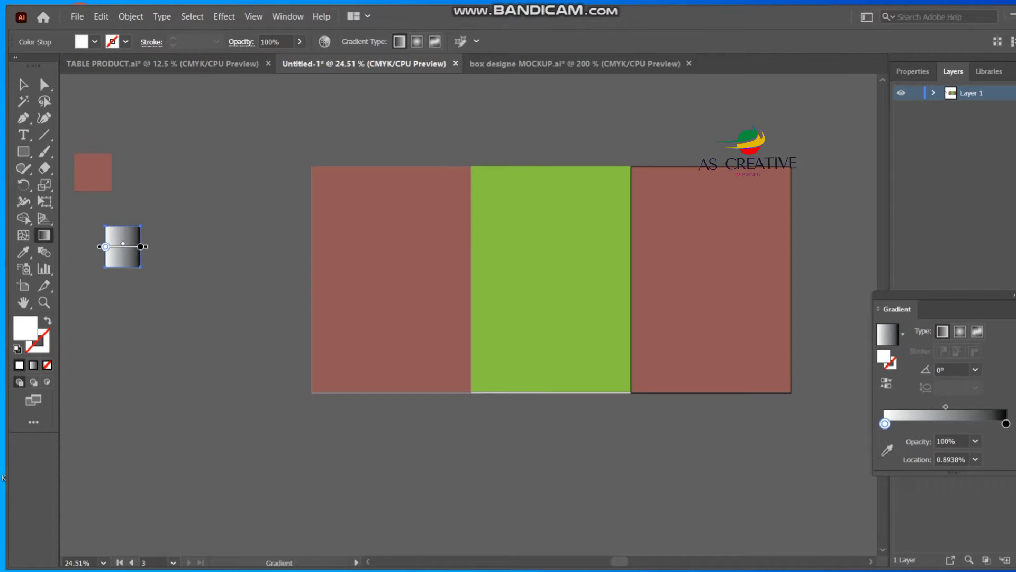
left_click(887, 449)
left_click(711, 279)
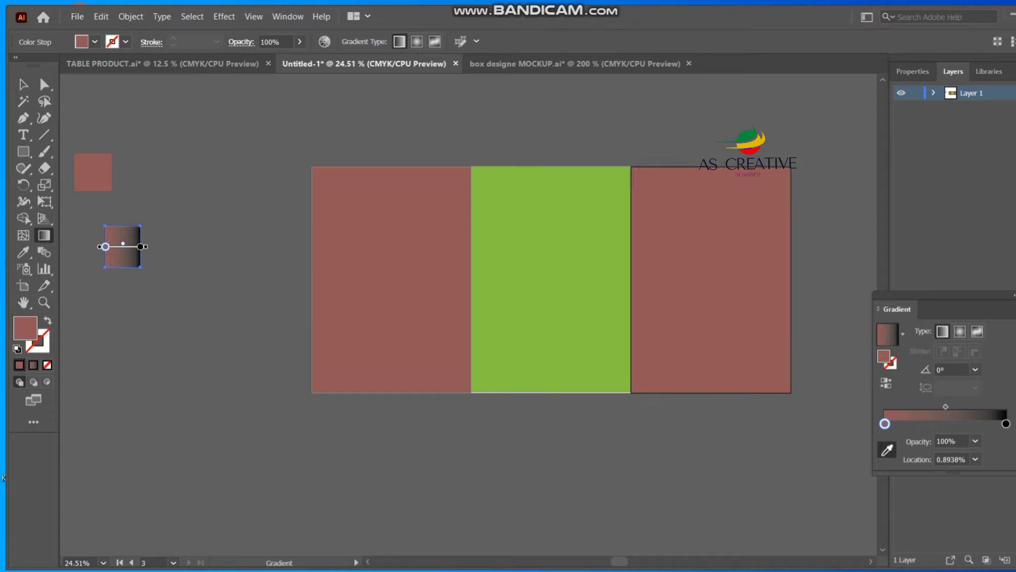
left_click(1006, 424)
left_click(551, 279)
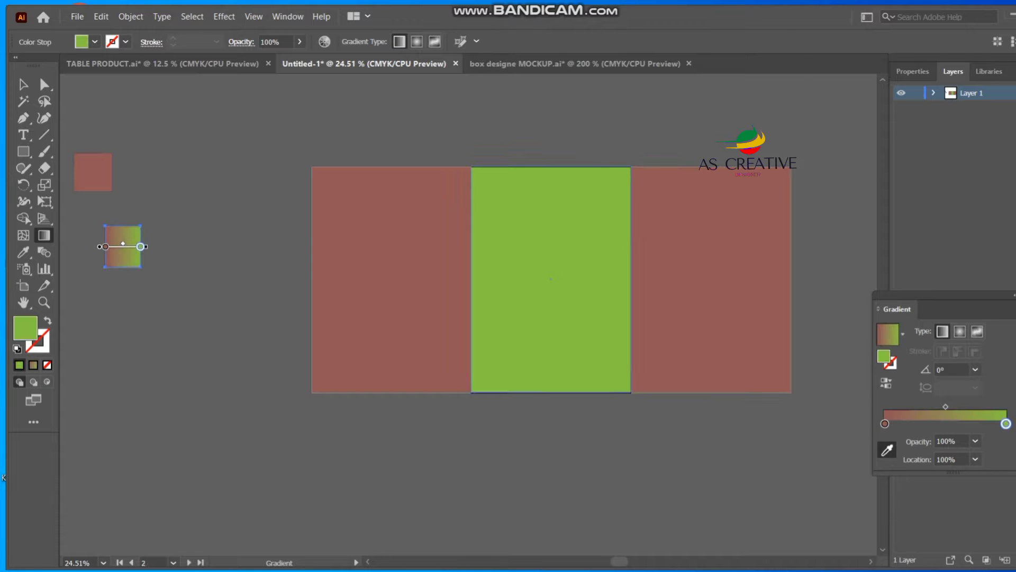
key("v")
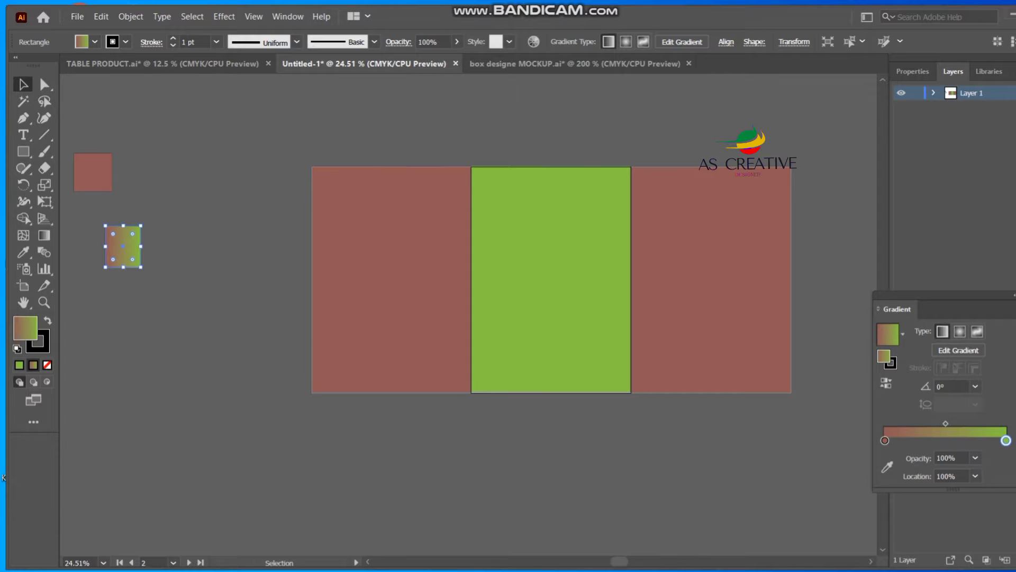
- Move Artboard 1 with its brown rectangle away from the other artboards, to below the small swatches
left_click(23, 286)
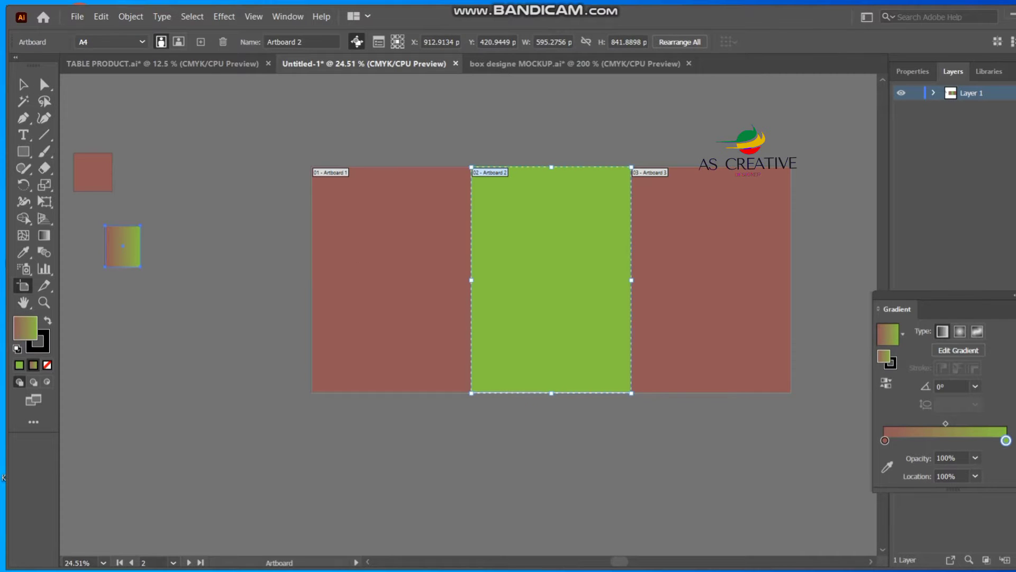
left_click_drag(391, 280, 202, 409)
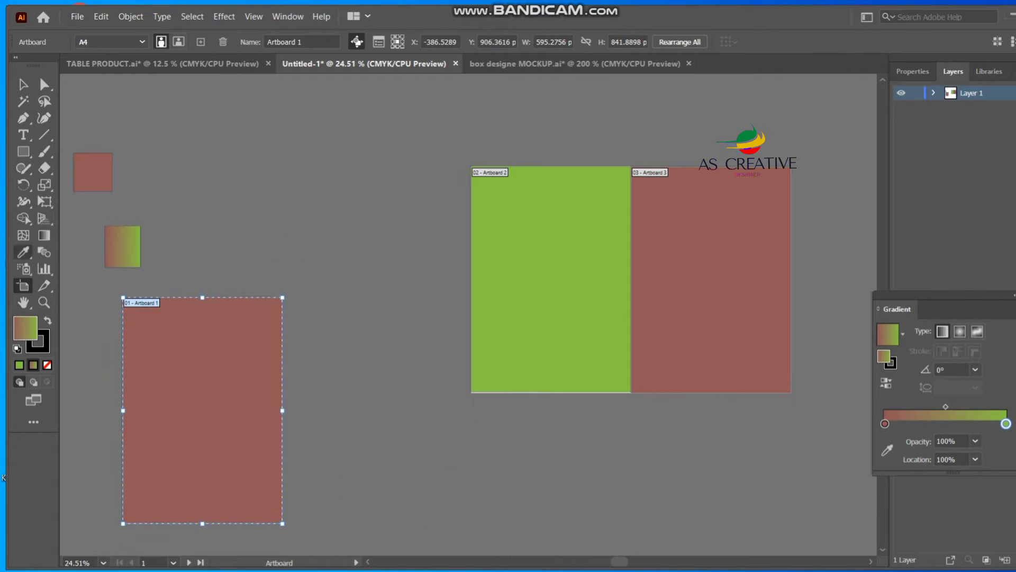
- Draw a gradient-filled ellipse over the upper part of the green panel, overlapping its left edge
left_click(23, 151)
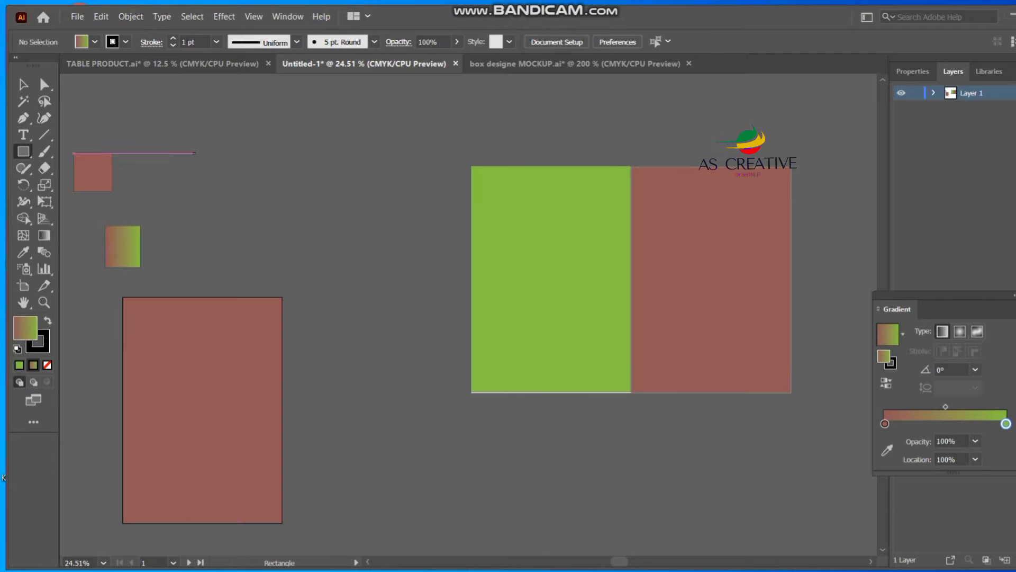
left_click(23, 151)
left_click(85, 182)
left_click_drag(520, 218, 578, 270)
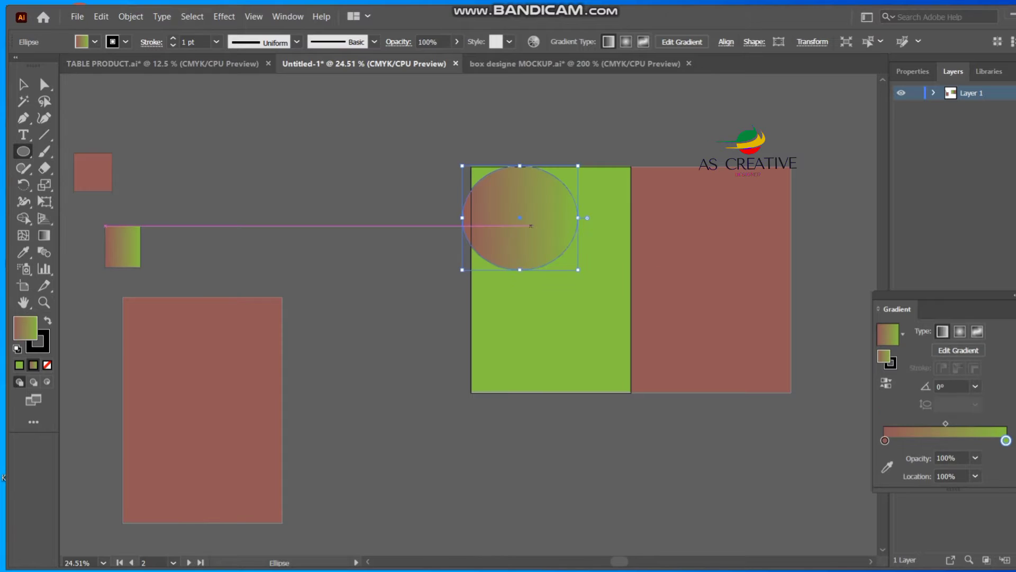
- Duplicate the gradient ellipse into two staggered diagonal rows running outward over the green panel's upper-left and lower-left corners
key("v")
mouse_move(529, 212)
left_mouse_down()
mouse_move(521, 200)
mouse_move(520, 217)
left_mouse_up()
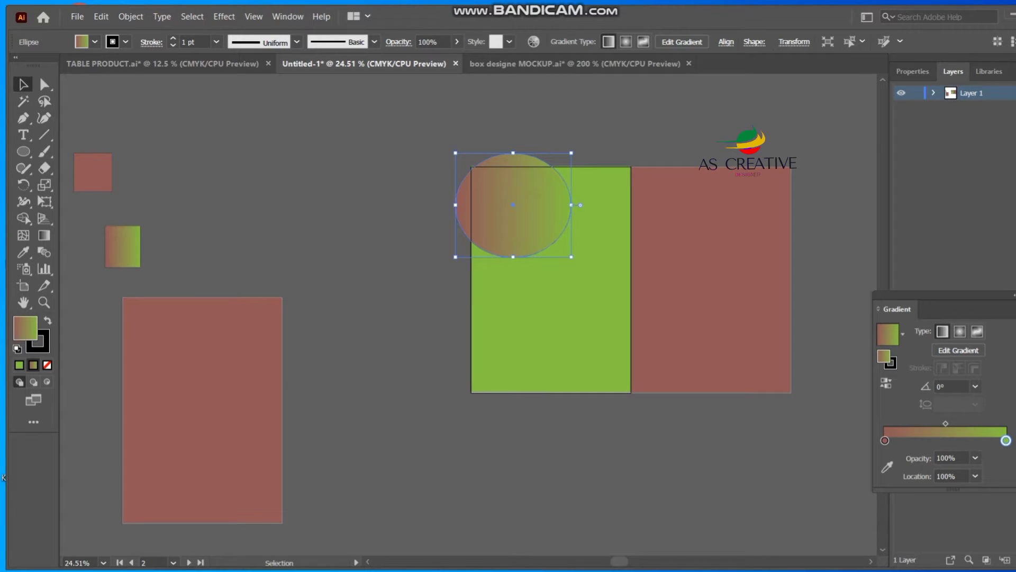
left_click_drag(514, 207, 450, 416)
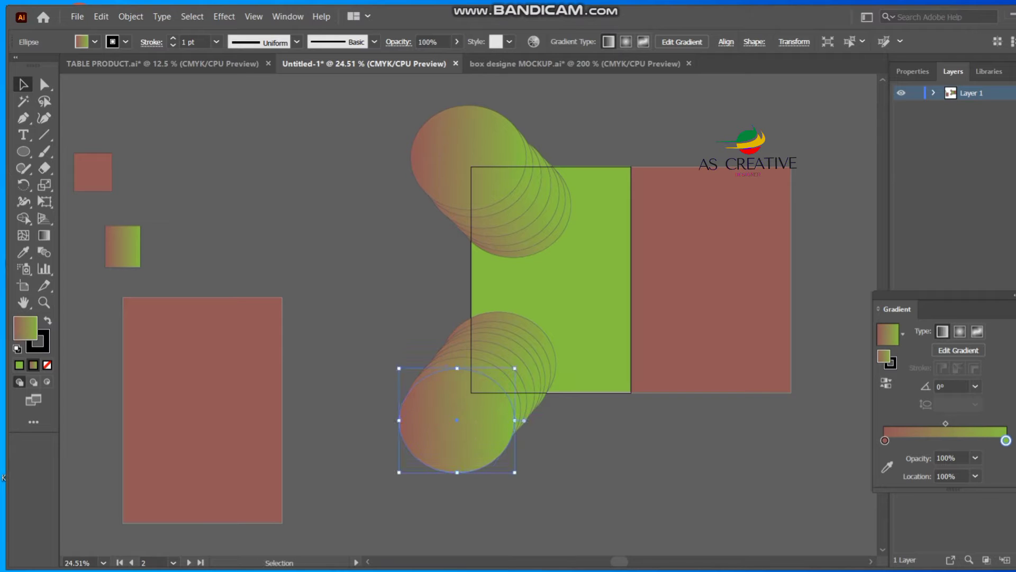
- Select the upper ellipses with the green panel and cut away their parts outside the panel using Shape Builder
left_click_drag(391, 217, 391, 217)
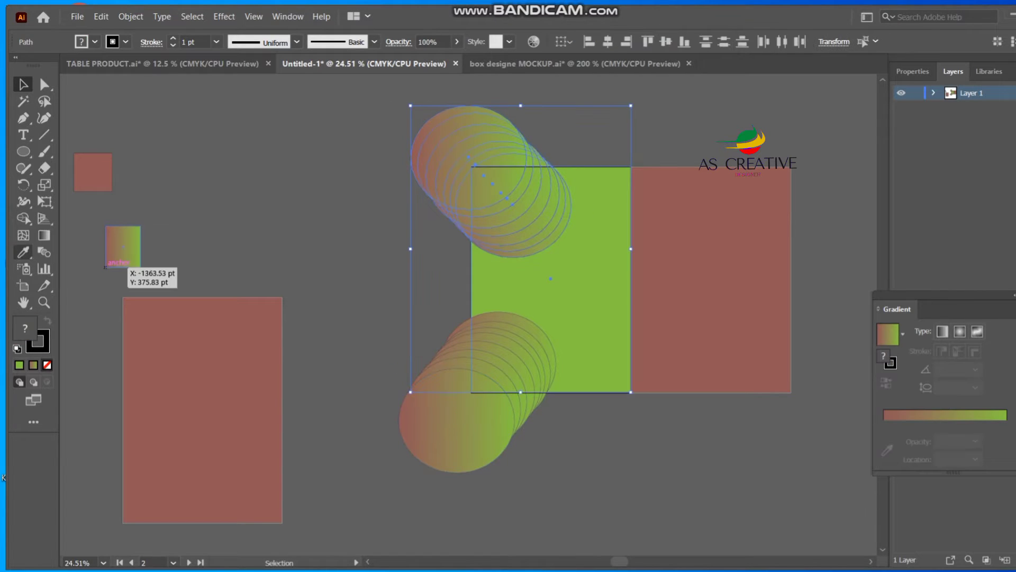
left_click(22, 218)
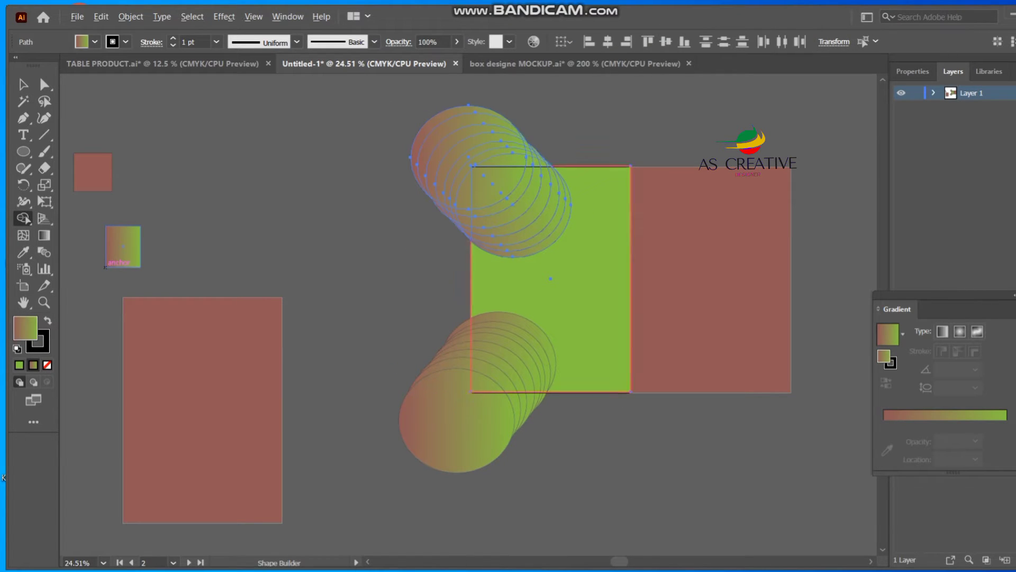
left_click_drag(461, 233, 454, 112)
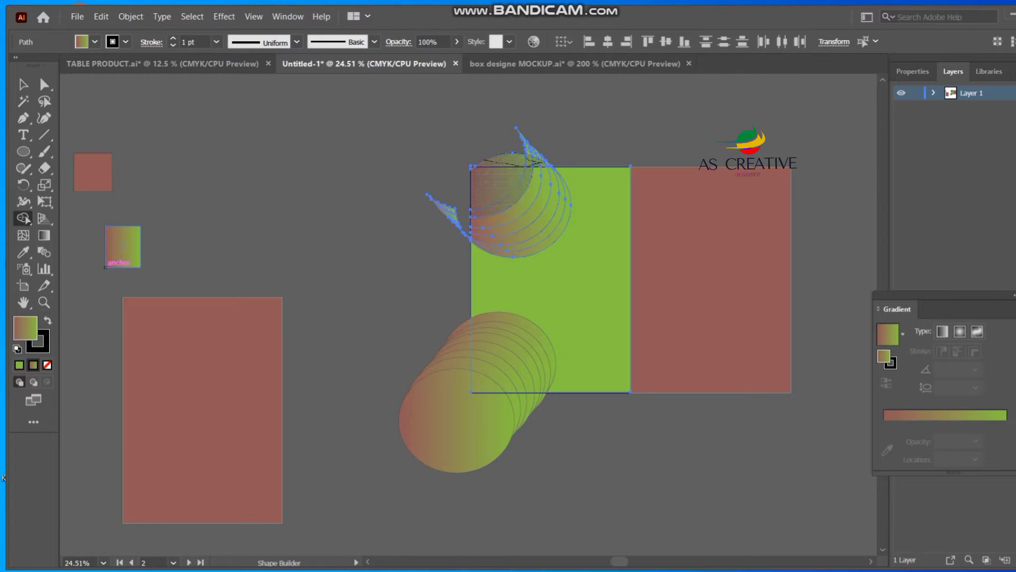
- Remove the remaining ellipse slivers above the green panel's upper edge with Shape Builder
left_click_drag(541, 162, 544, 163)
right_click(525, 156)
left_click(536, 166)
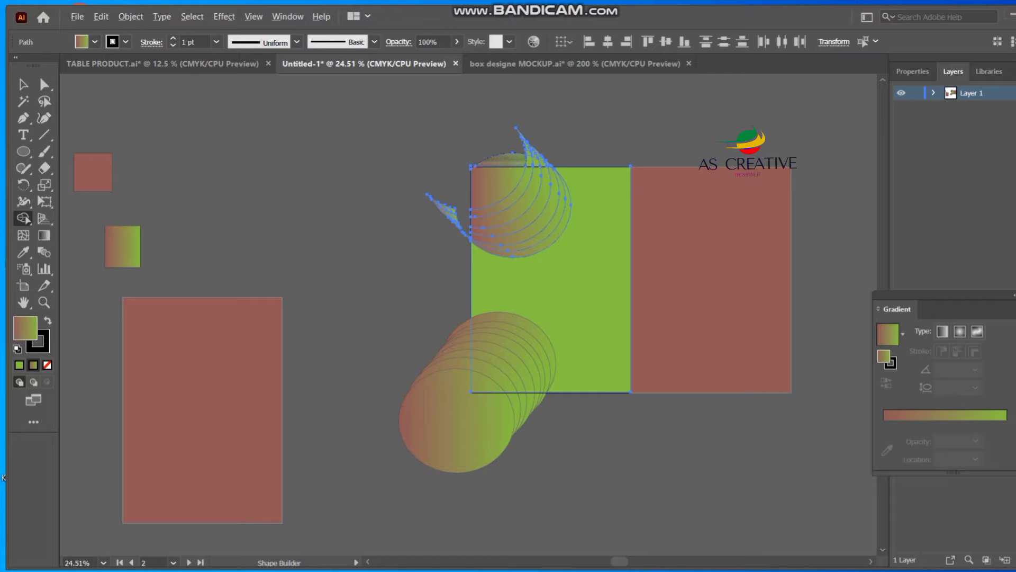
left_click(513, 157, "alt")
mouse_move(495, 136)
left_mouse_down()
mouse_move(554, 158)
mouse_move(511, 163)
left_mouse_up()
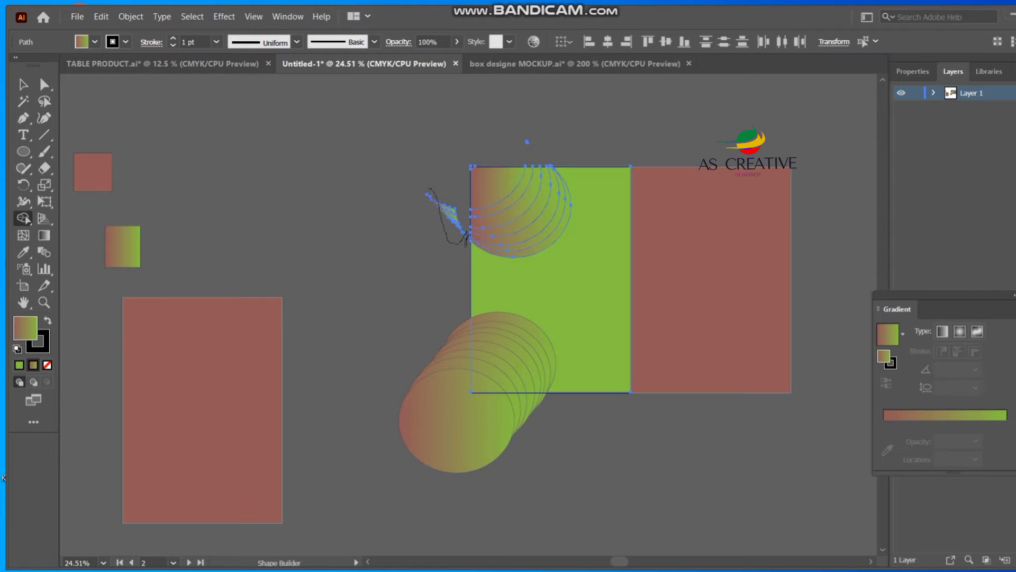
- Remove the leftover ellipse slivers beside the green panel's left edge and delete the remaining stray fragments there
mouse_move(466, 240)
left_mouse_down()
mouse_move(449, 183)
mouse_move(441, 192)
left_mouse_up()
left_click(451, 216, "alt")
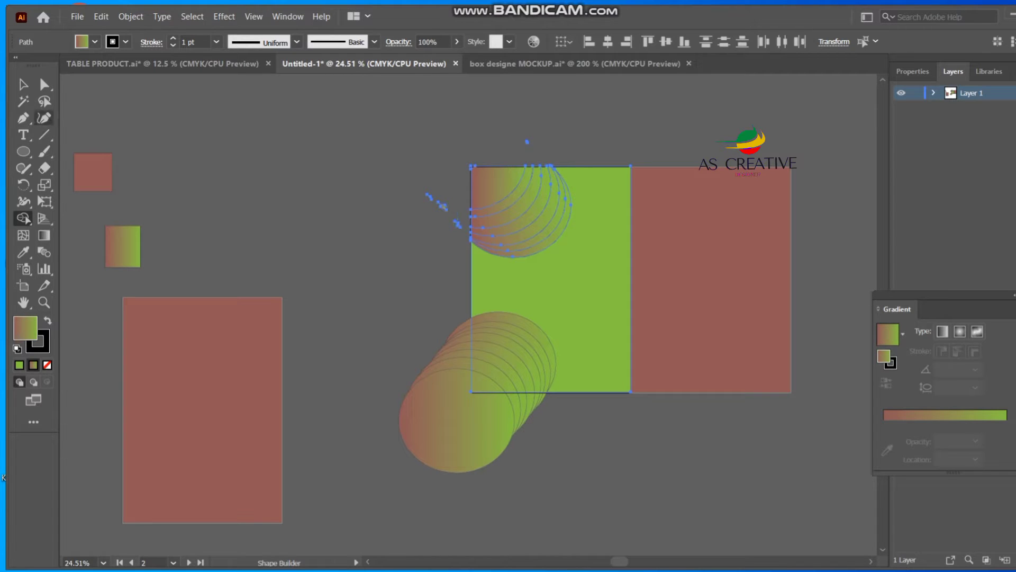
left_click(23, 84)
left_click(397, 238)
left_click_drag(458, 248, 459, 250)
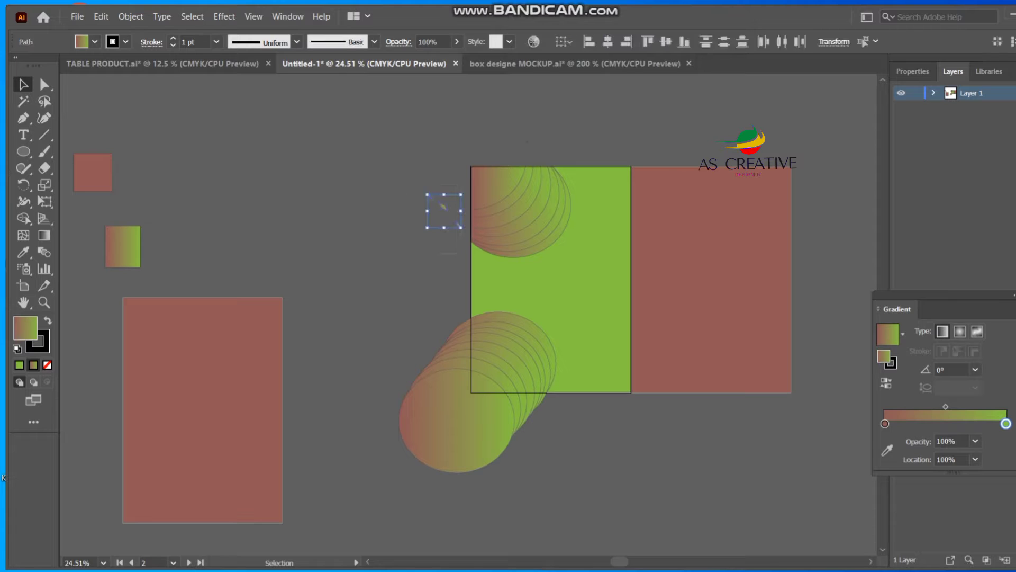
key("Delete")
left_click(522, 220)
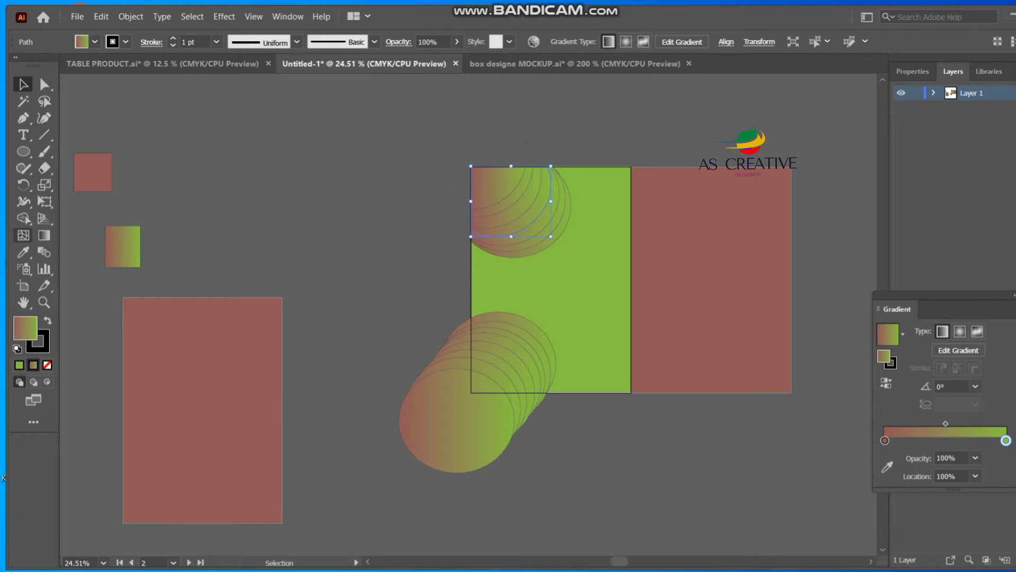
left_click(23, 235)
left_click(164, 385)
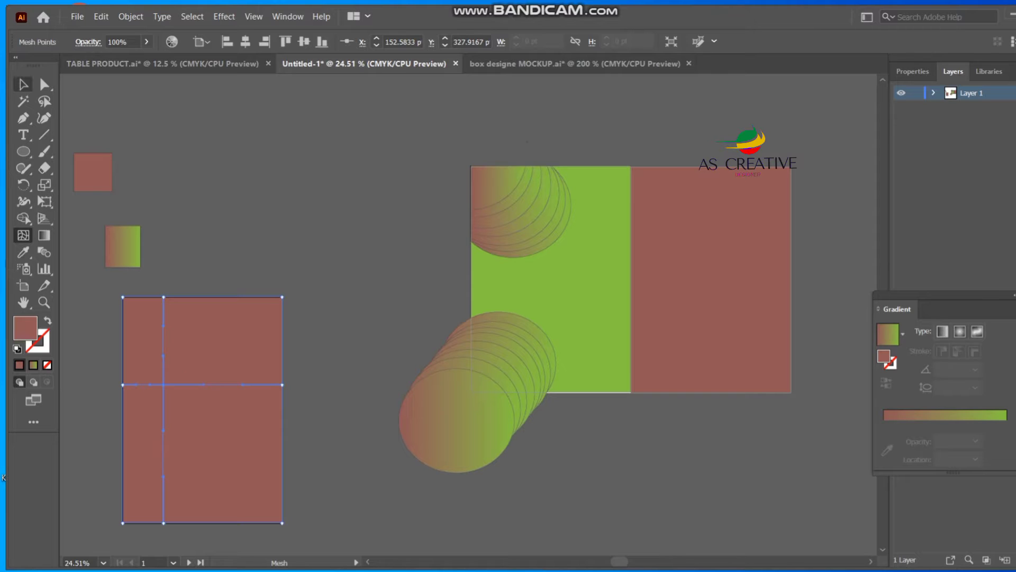
- Recolour one of the middle arc bands in the green panel's corner with the brown sampled from the upper swatch
left_click(23, 84)
left_click(507, 223)
left_click(23, 252)
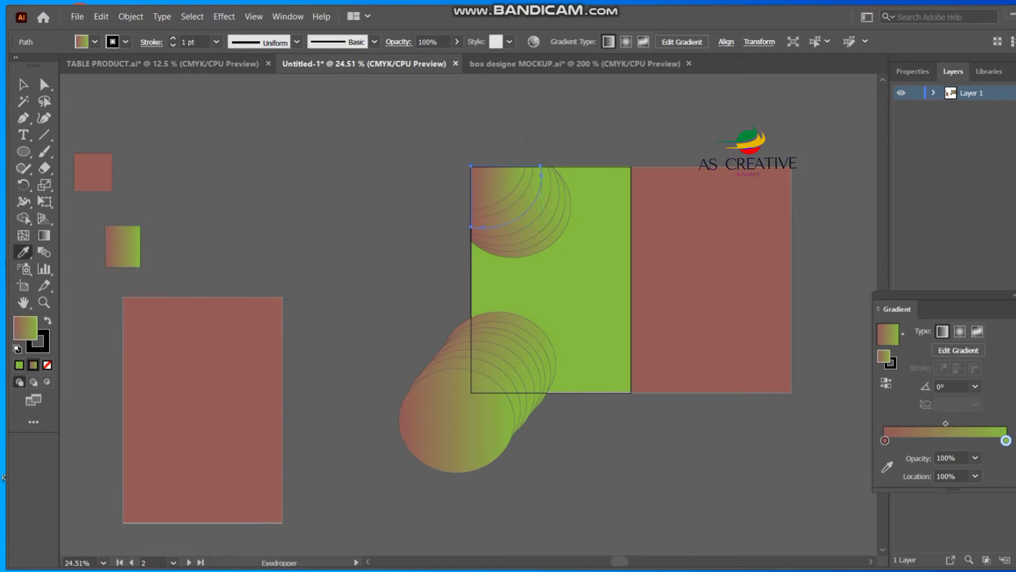
left_click(93, 171)
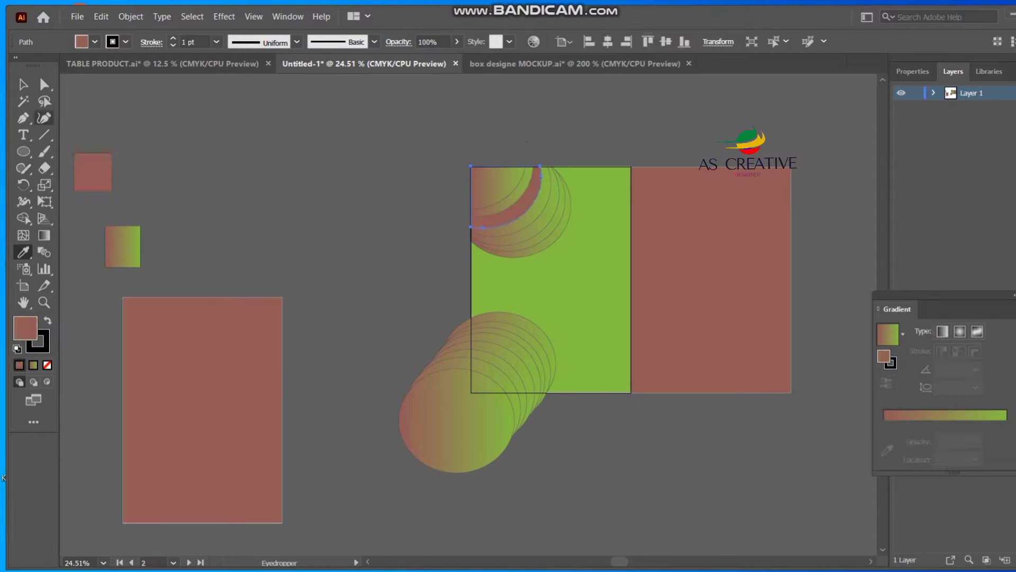
- Select the outer arc band in the green panel's upper corner and sample the panel's green, then the gradient swatch, as its fill
left_click(23, 84)
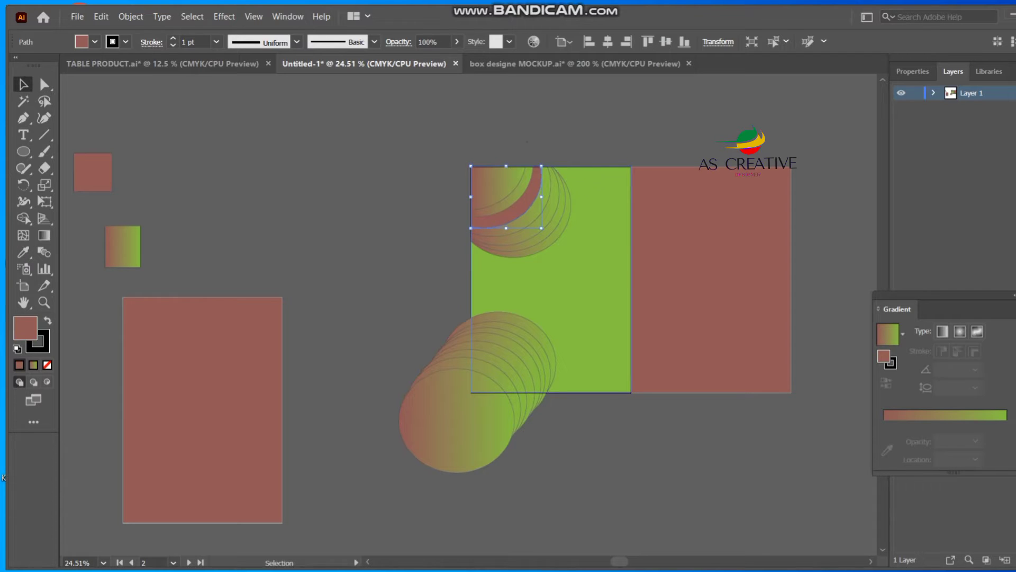
left_click(551, 232)
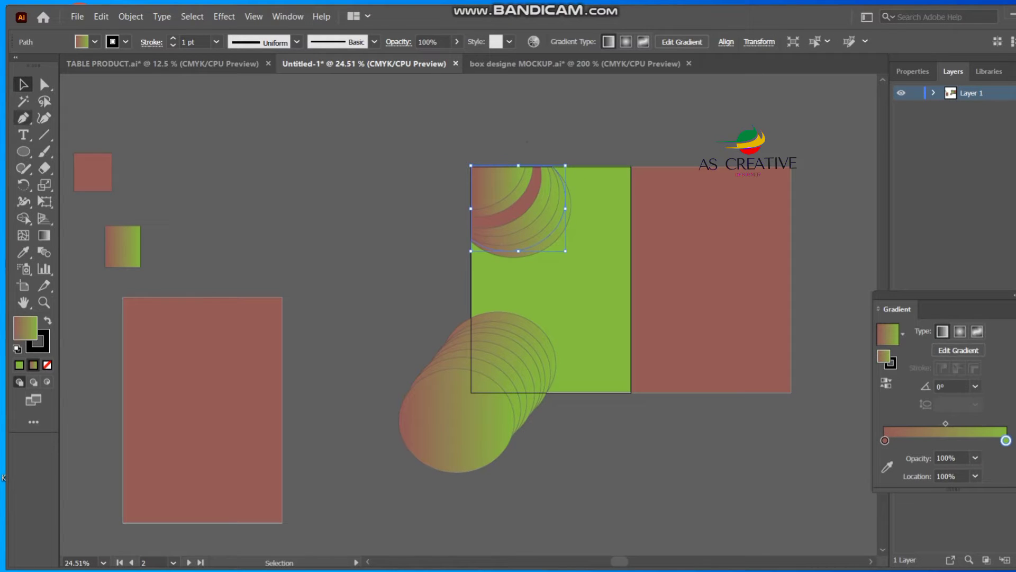
left_click(24, 252)
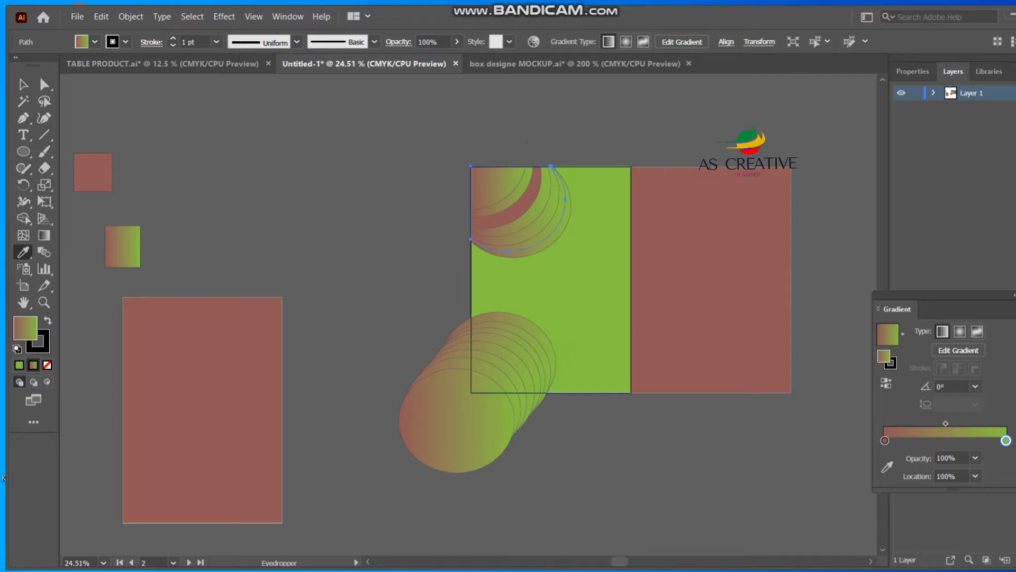
left_click(593, 286)
left_click(123, 246)
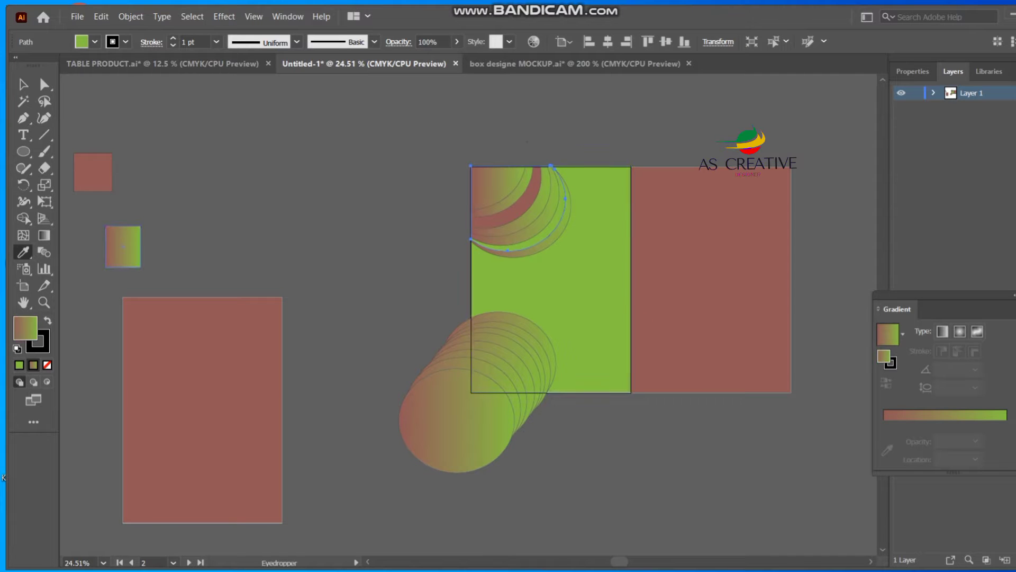
- Try to fill the selected outer arc band with the orange EF7150
double_click(24, 329)
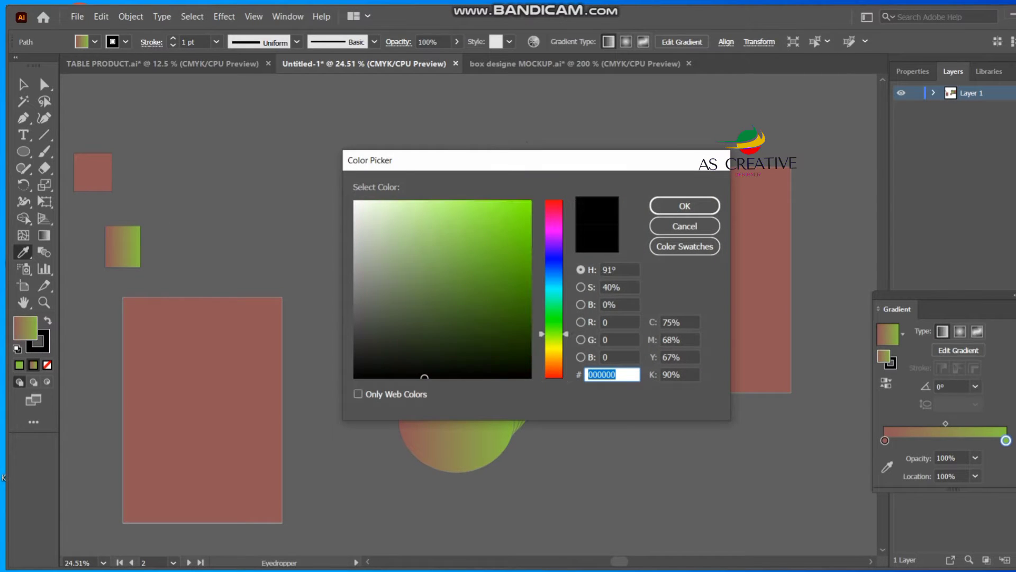
left_click_drag(553, 334, 554, 372)
left_click(472, 210)
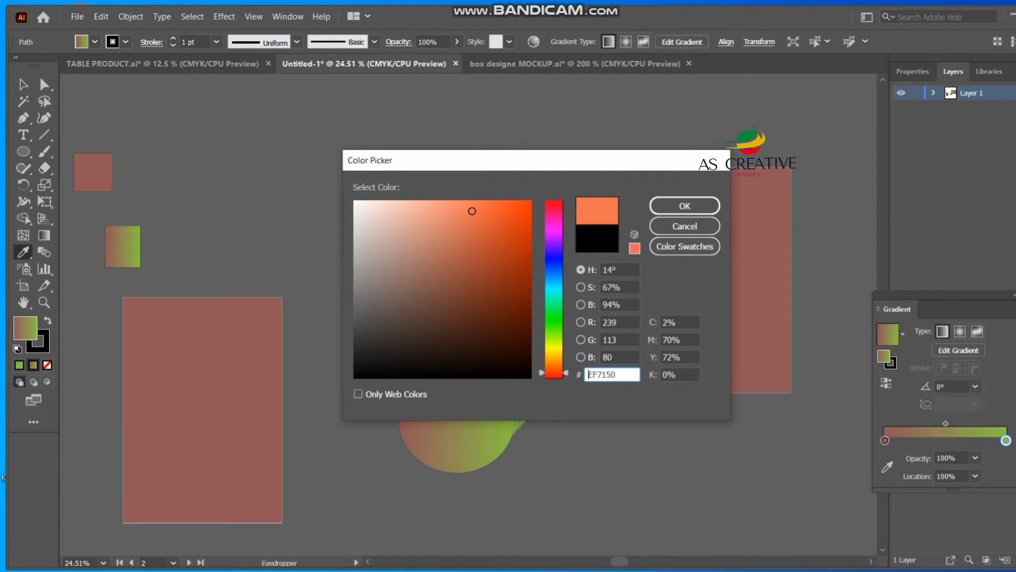
left_click(685, 205)
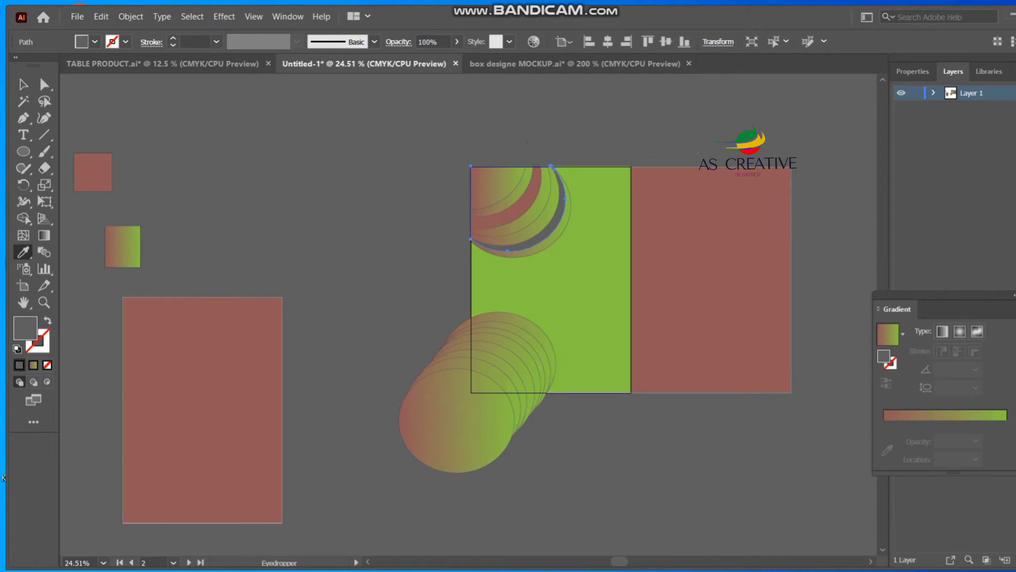
- Fill the selected outer arc band with the yellow-orange EFAC25
double_click(25, 329)
left_click(554, 359)
left_click(504, 211)
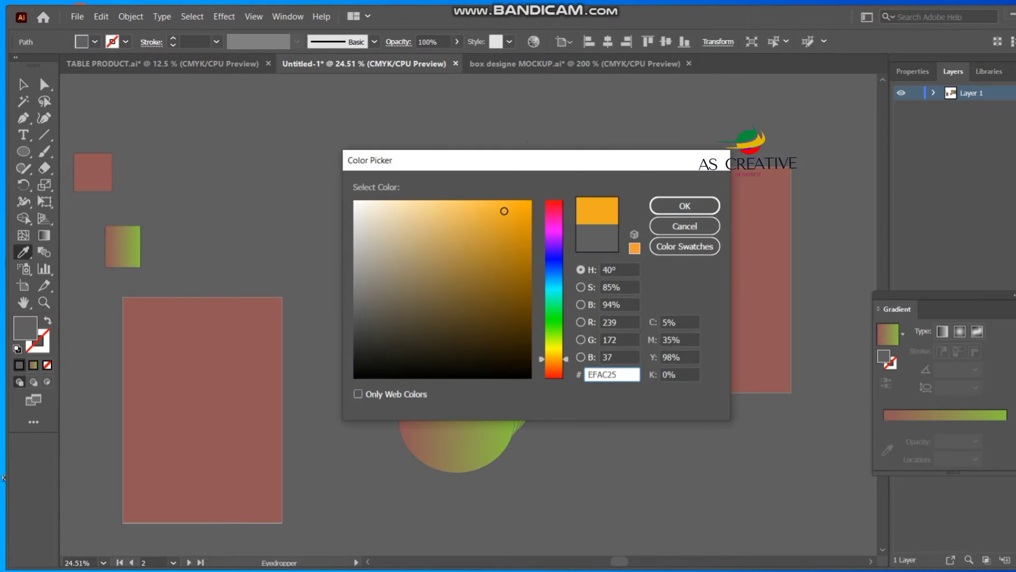
left_click(685, 205)
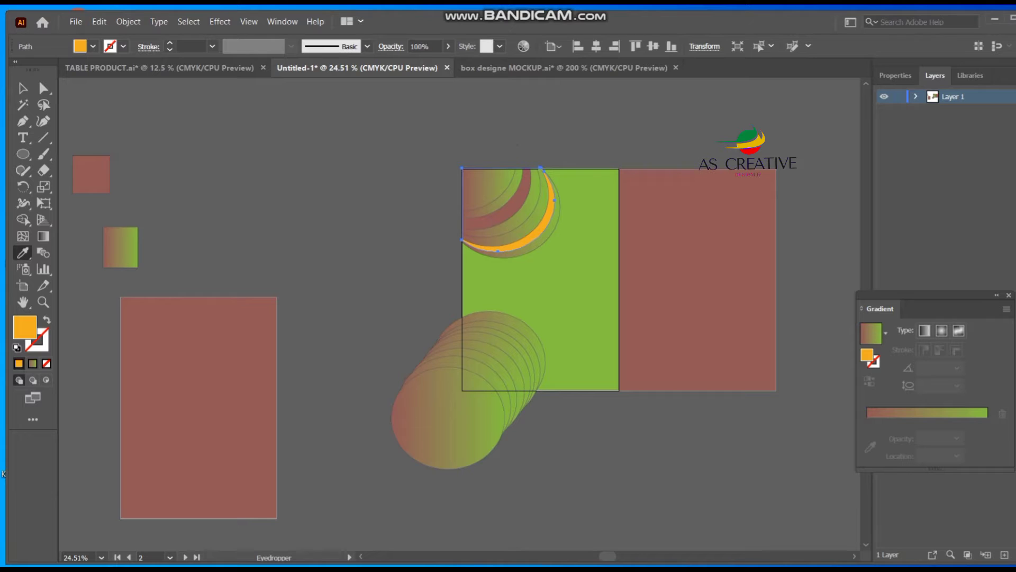
- Recolour the outer arc band with the brown sampled from the upper swatch
left_click(103, 186)
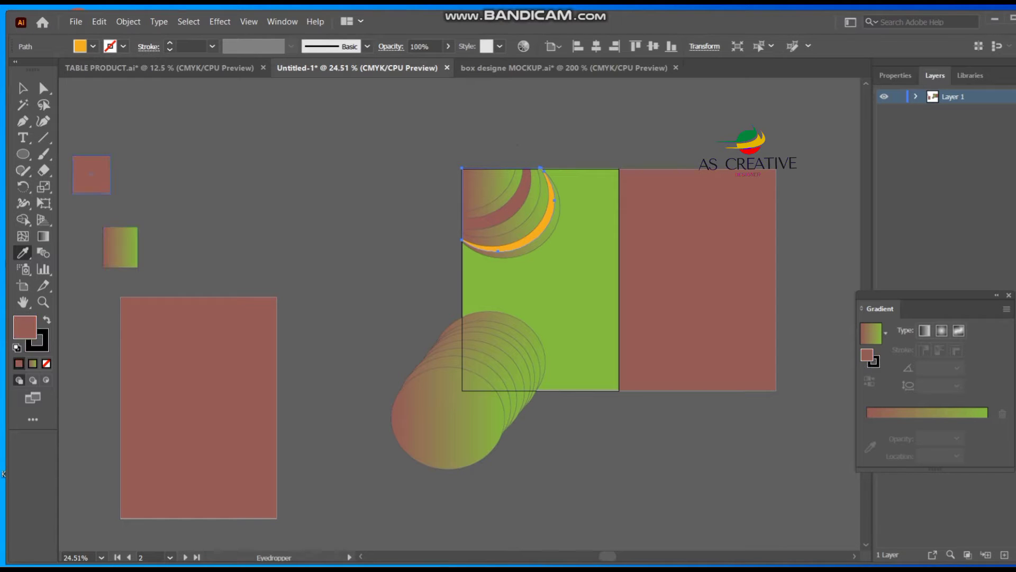
key("v")
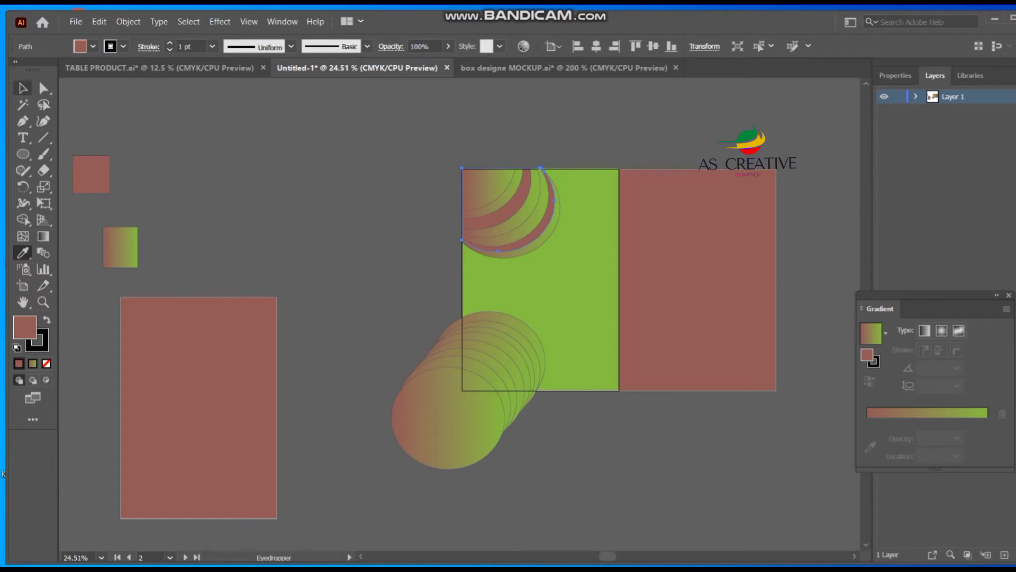
- Delete the stack of gradient ellipses overlapping the green panel's lower corner
left_click_drag(407, 318, 477, 423)
left_click(408, 344)
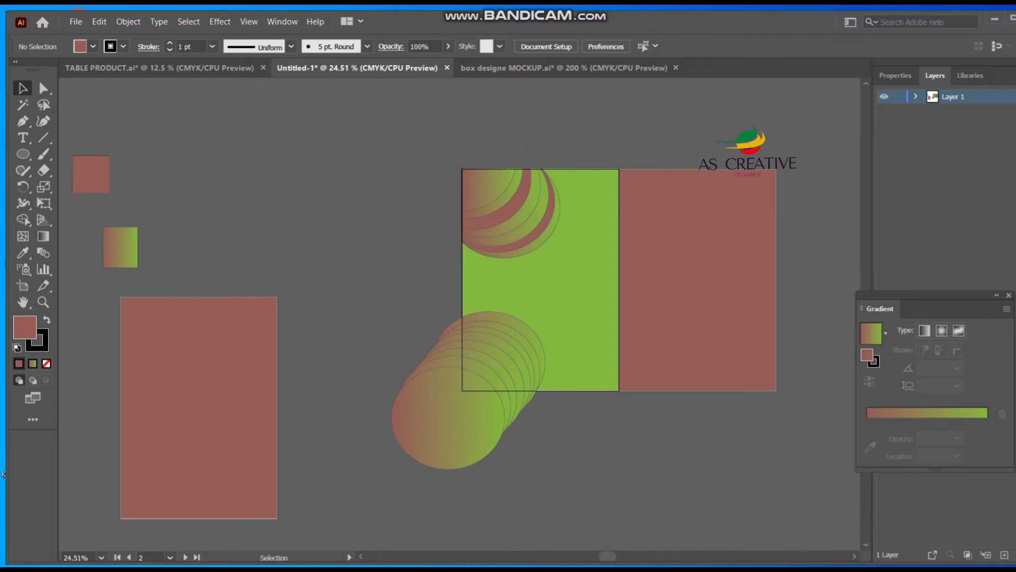
left_click(427, 371)
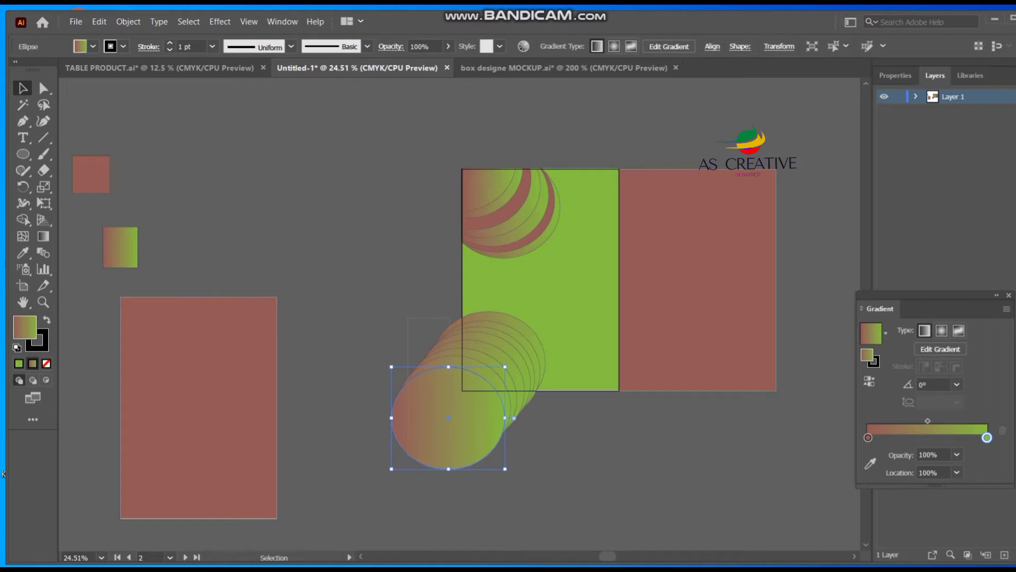
key("Delete")
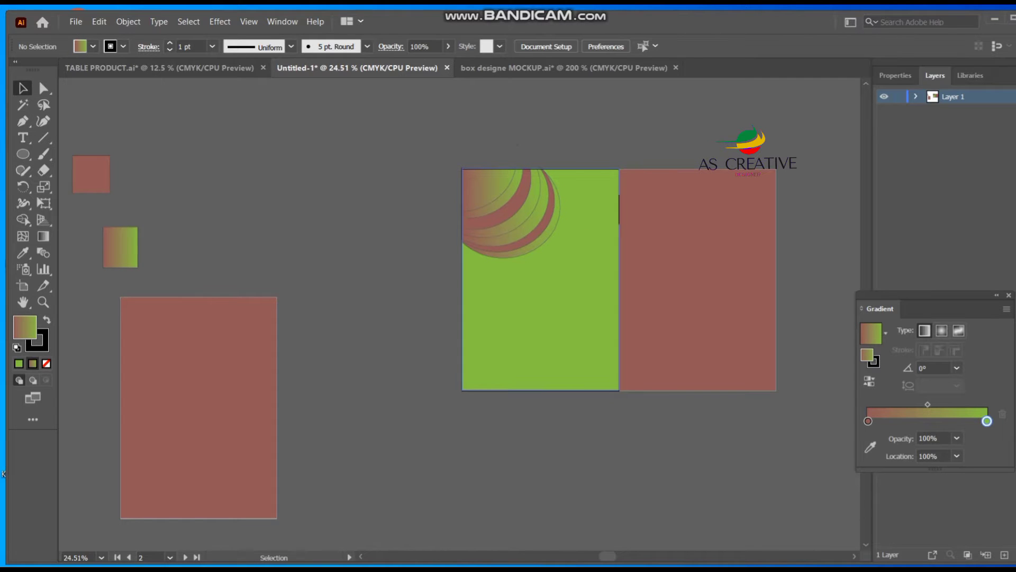
- Select all the arc bands in the green panel's upper corner and place a copy of them over its lower corner
left_click(504, 192)
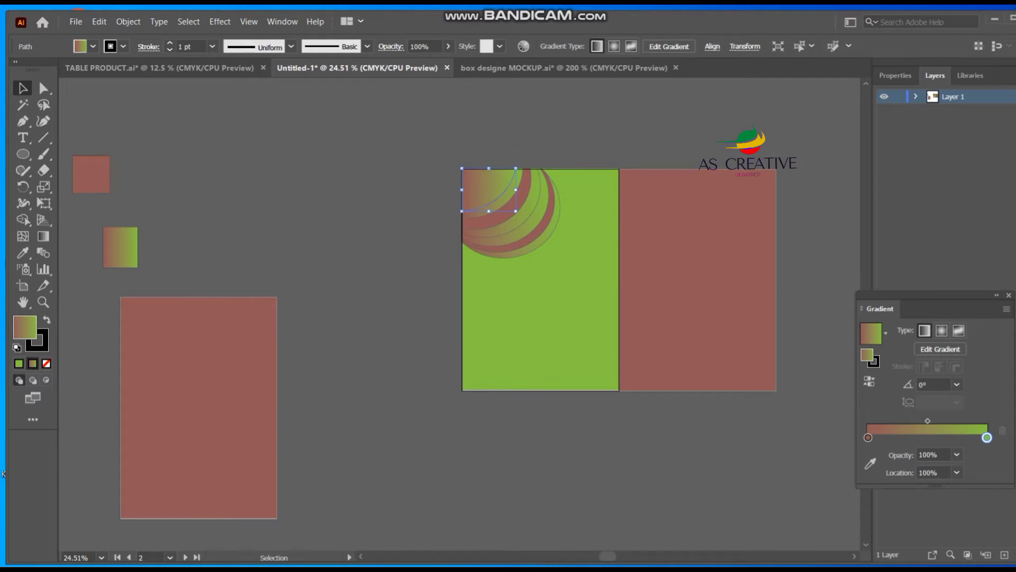
left_click(512, 202, "shift")
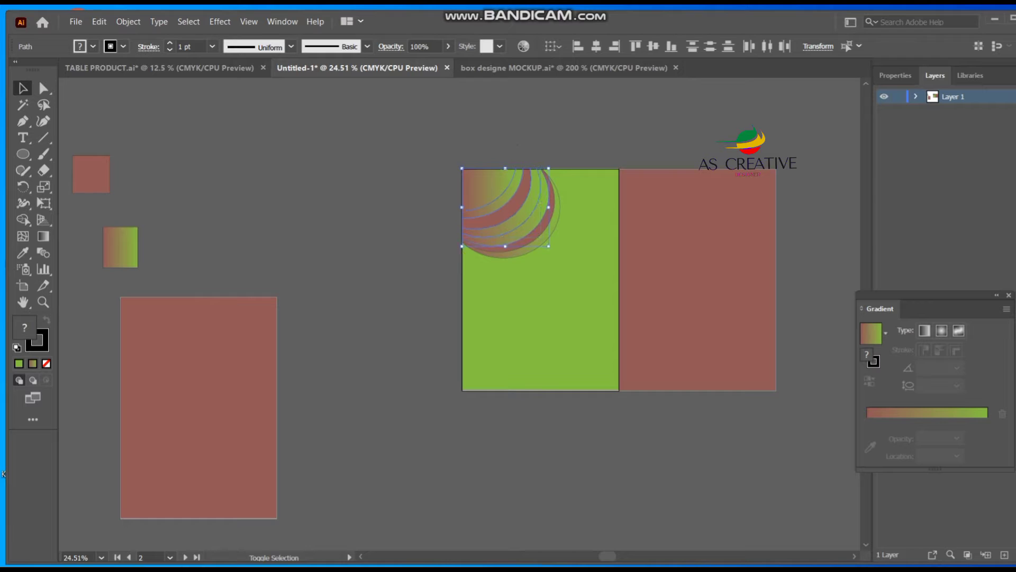
left_click(527, 253, "shift")
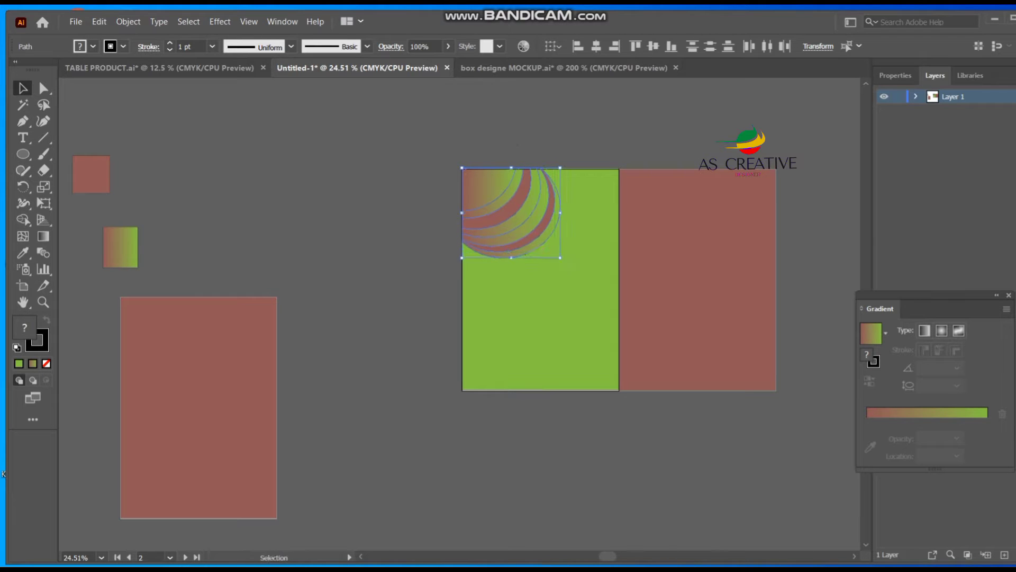
left_click_drag(511, 211, 508, 352)
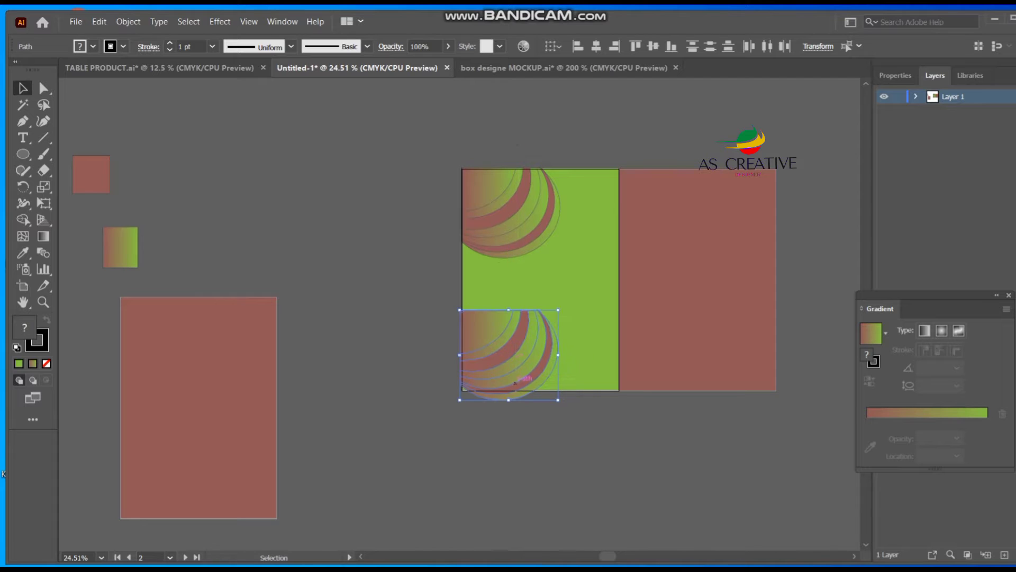
- Rotate the copied arcs a quarter turn and fit them into the green panel's lower-left corner
left_click_drag(562, 403, 572, 289)
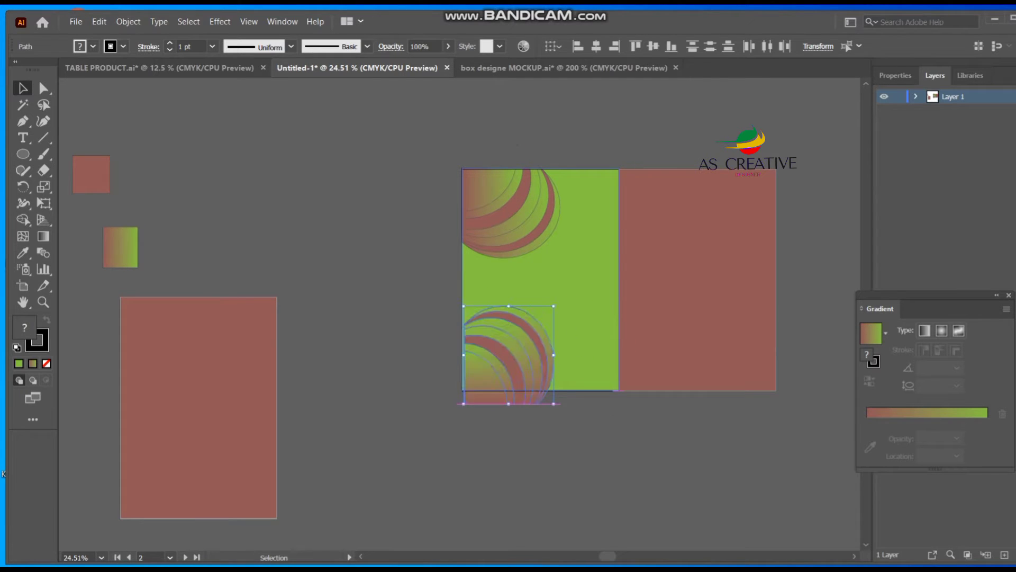
left_click_drag(506, 373, 507, 358)
key("ctrl+shift+a")
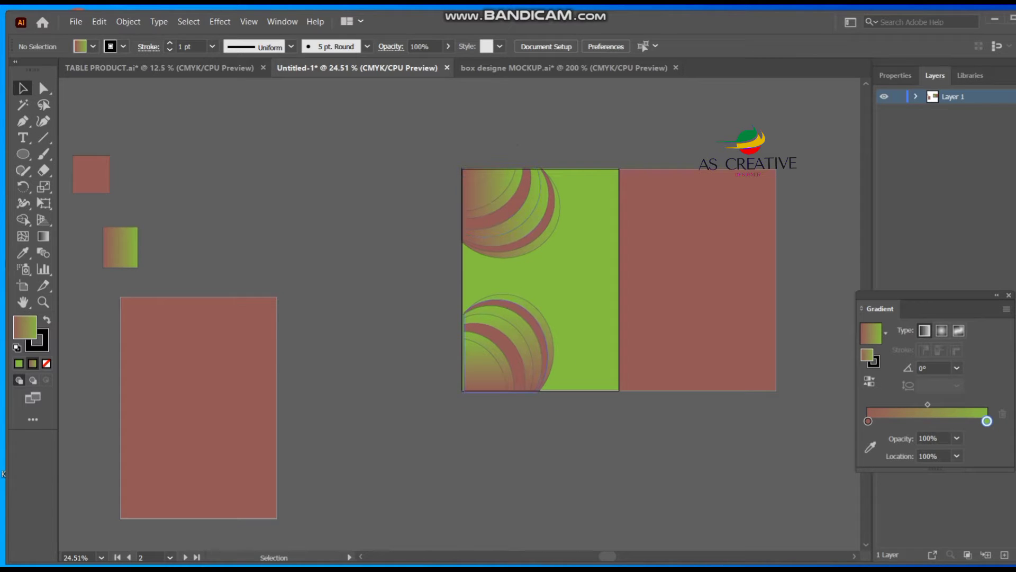
- Select the gradient arc bands in both corners of the green panel and open their Appearance settings clear of the artwork
left_click(519, 298)
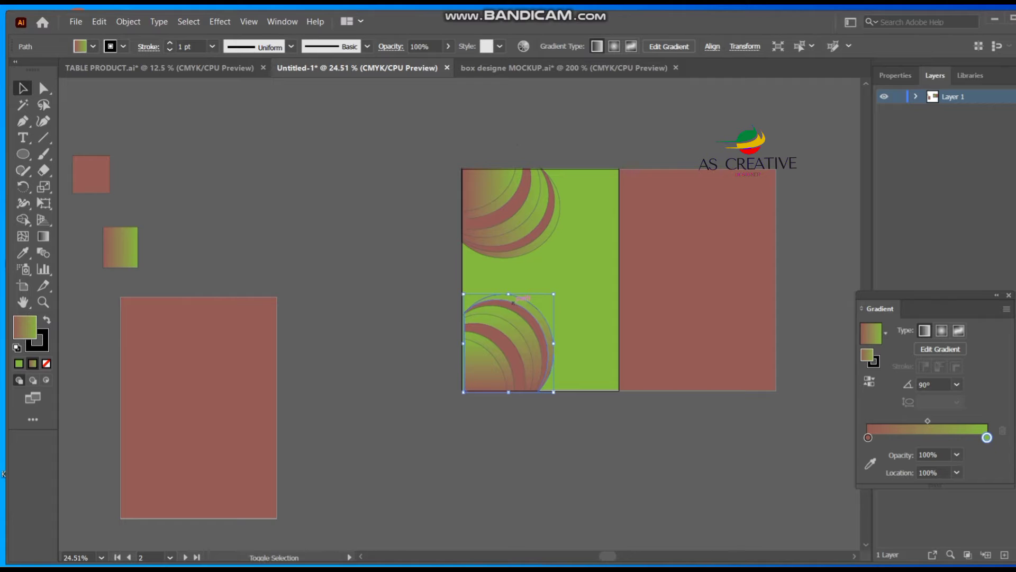
left_click(512, 322, "shift")
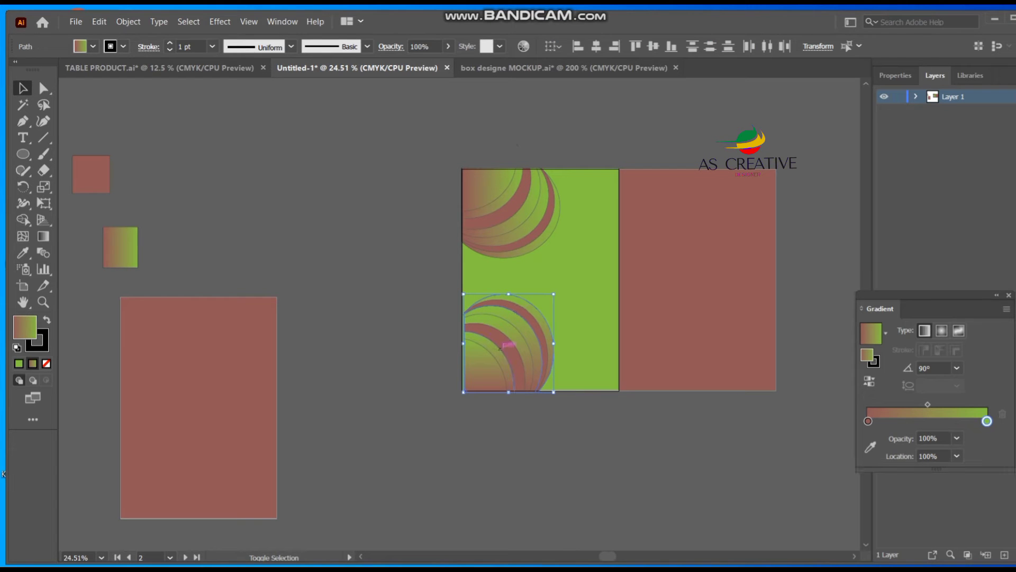
left_click(508, 320, "shift")
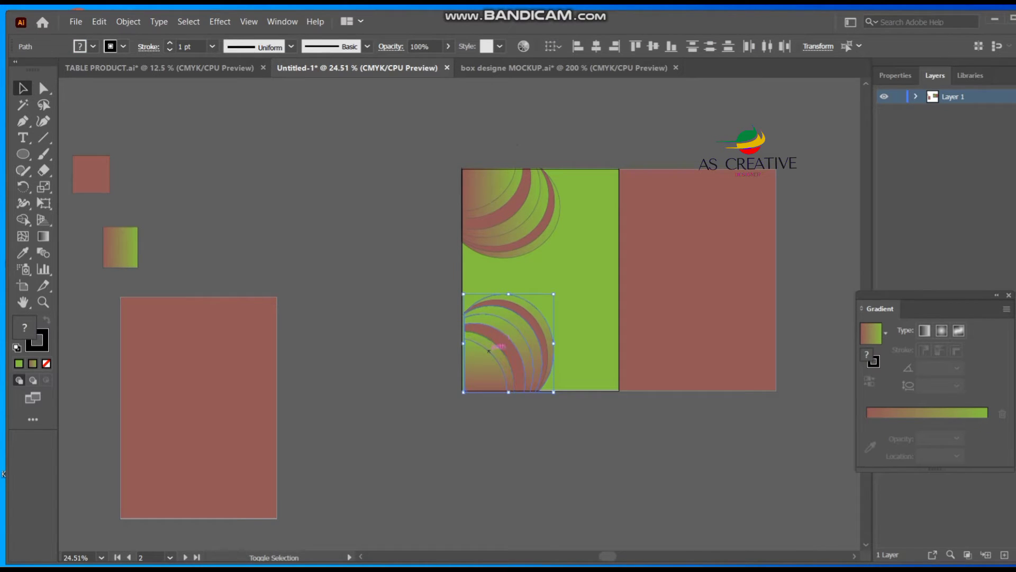
left_click(483, 211, "shift")
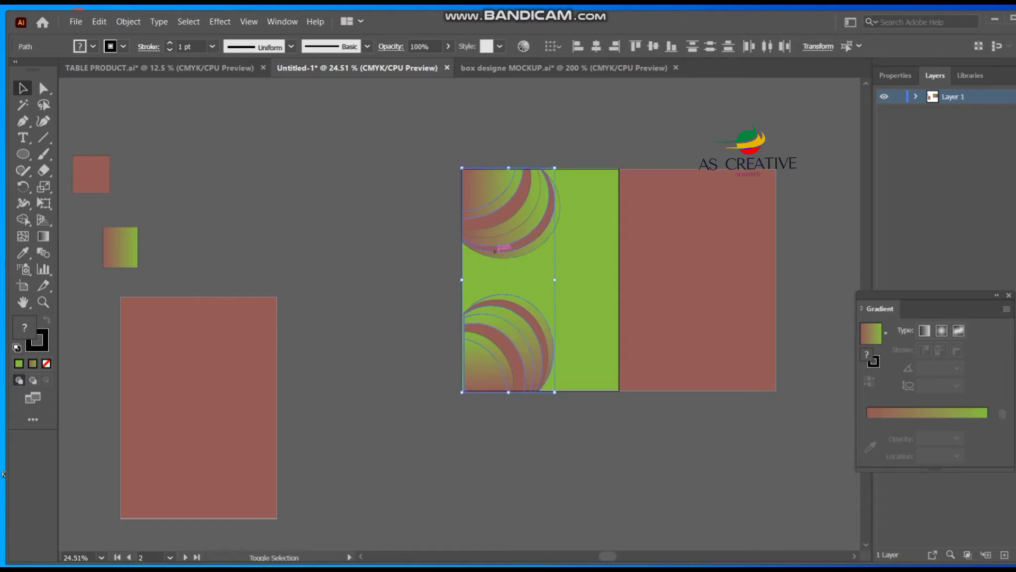
left_click(516, 254, "shift")
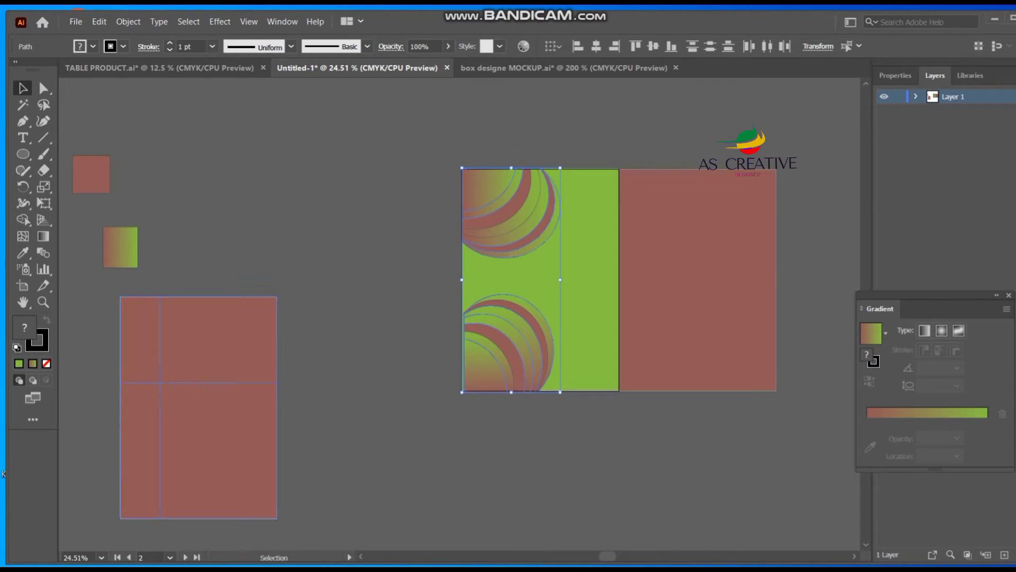
left_click(281, 22)
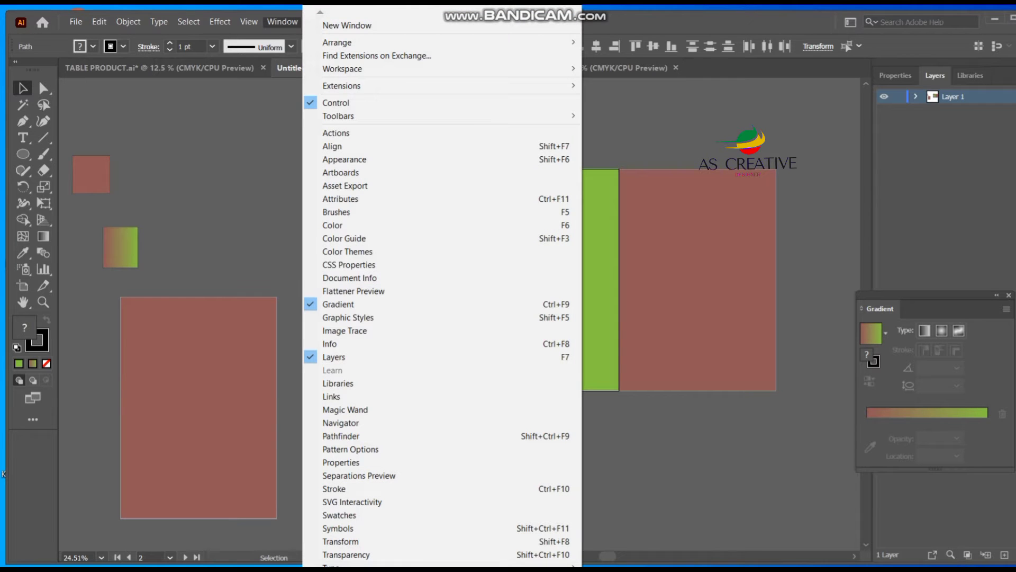
left_click(344, 159)
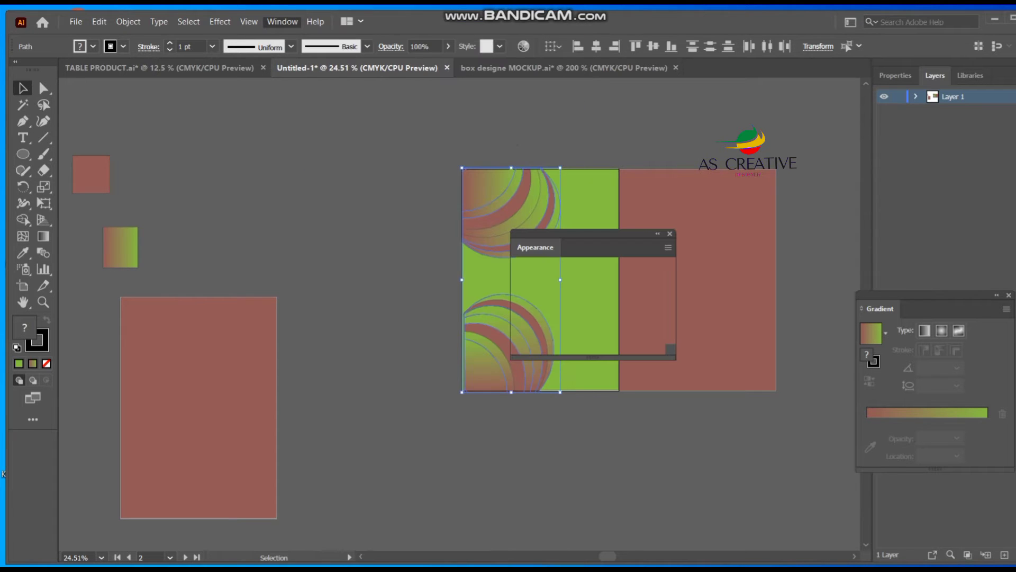
mouse_move(582, 233)
left_mouse_down()
mouse_move(598, 345)
mouse_move(671, 418)
left_mouse_up()
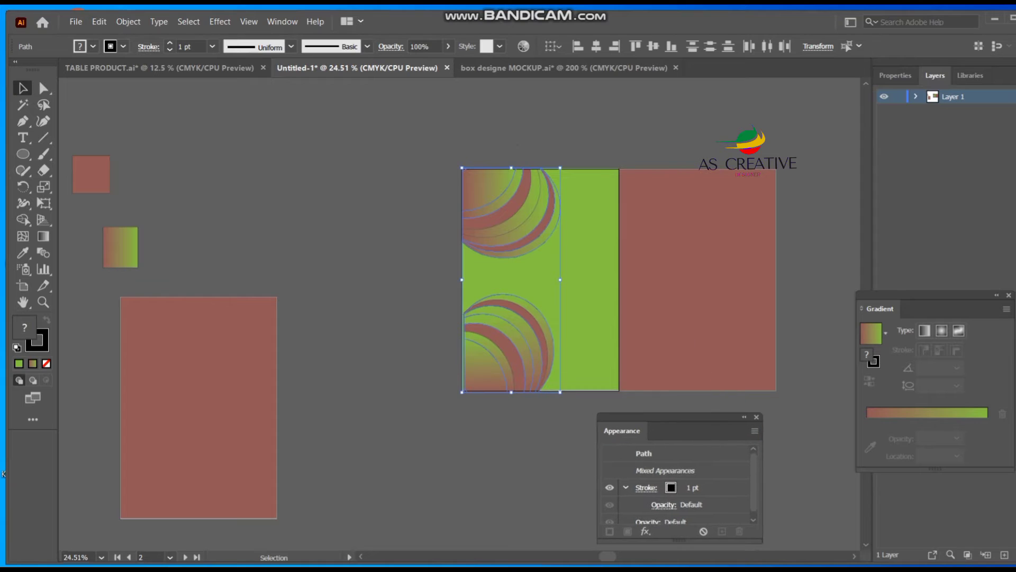
- Lower the stroke opacity of the selected arc bands to 37% and set the stroke's blend mode to Color Burn
left_click(663, 505)
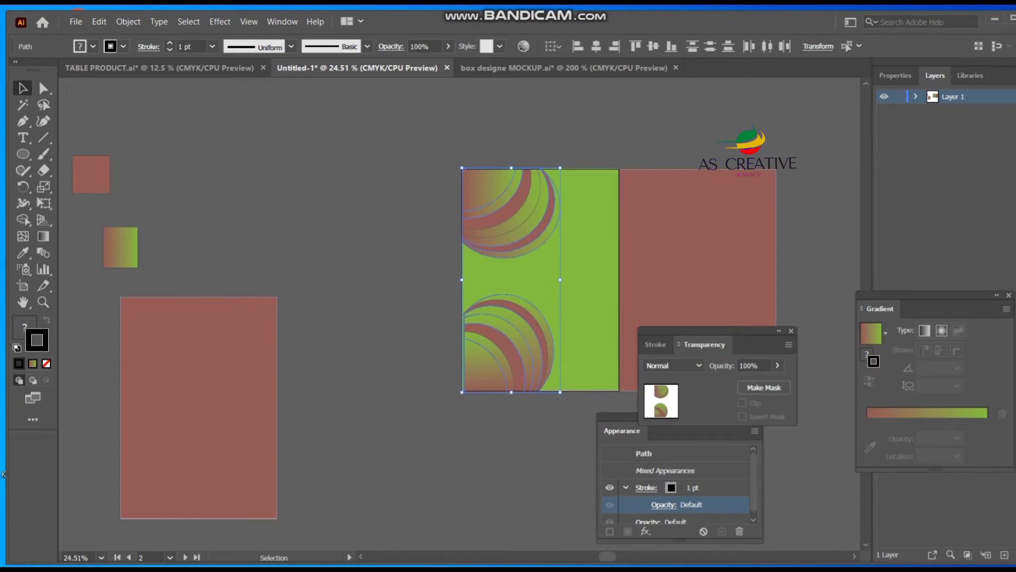
left_click(777, 365)
left_click_drag(782, 381, 748, 381)
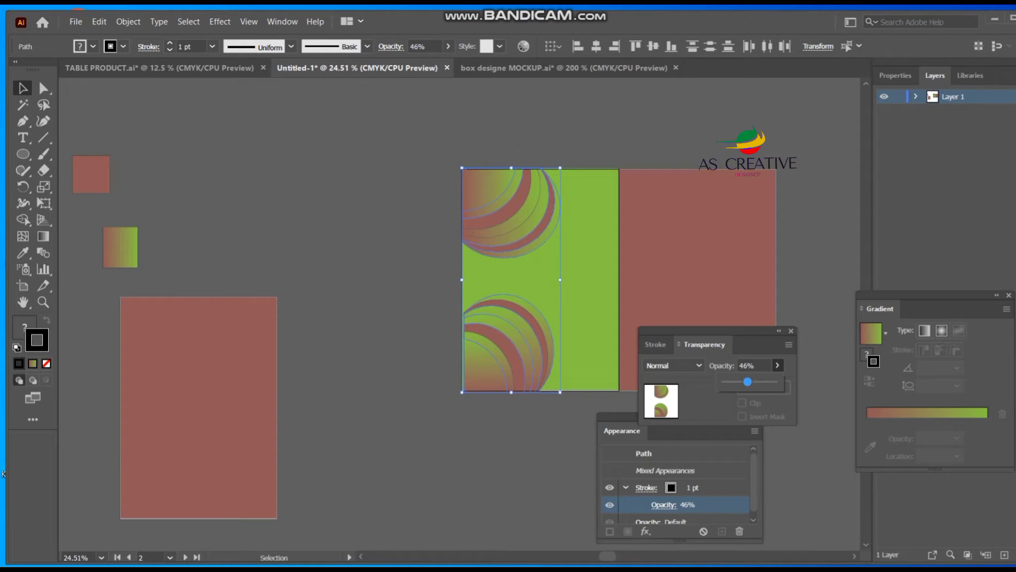
left_click_drag(745, 381, 742, 381)
left_click(672, 365)
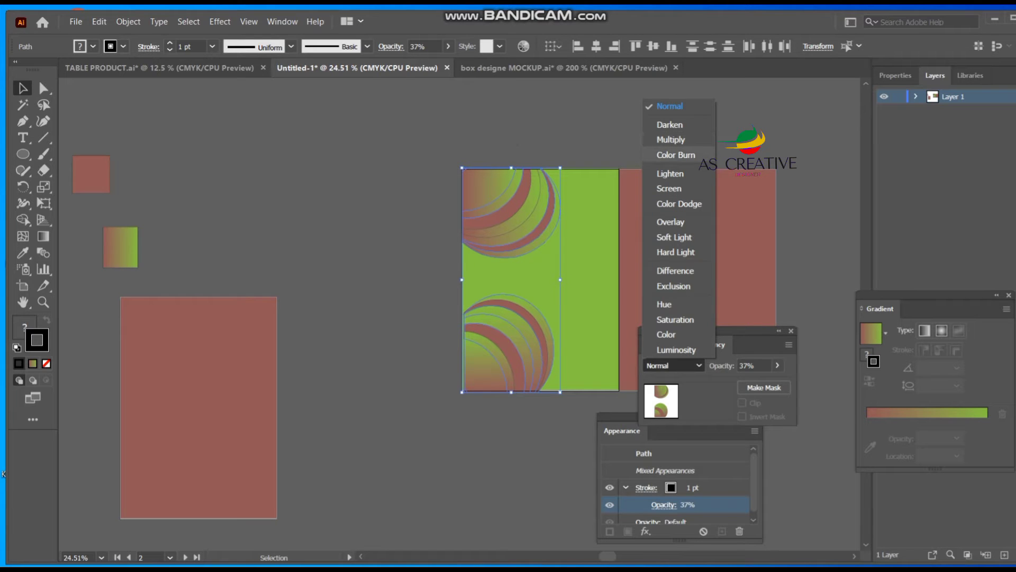
left_click(676, 155)
key("ctrl+shift+a")
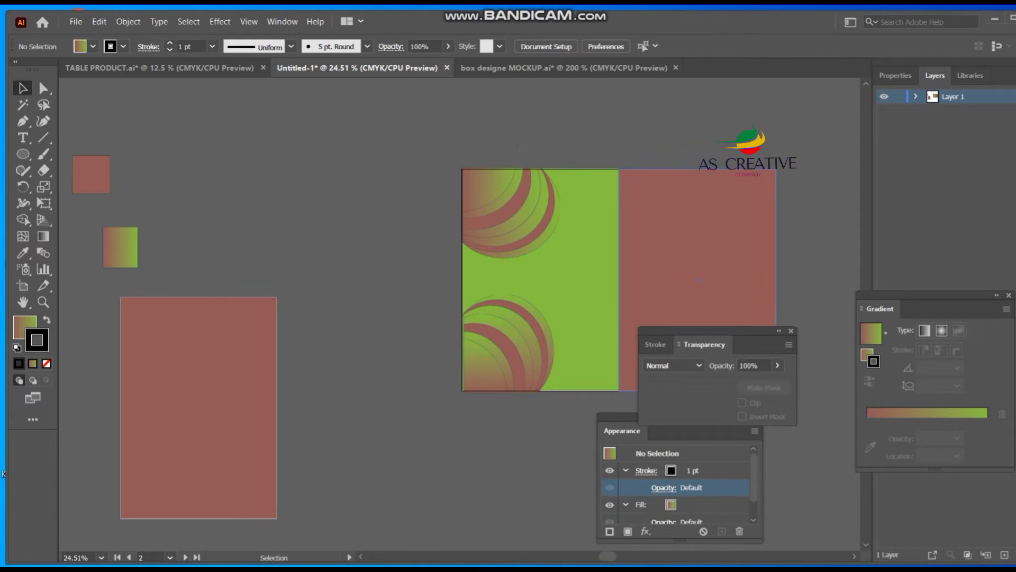
- Select all arc bands in both corners of the green panel and lower their overall opacity to 42%
left_click(498, 224)
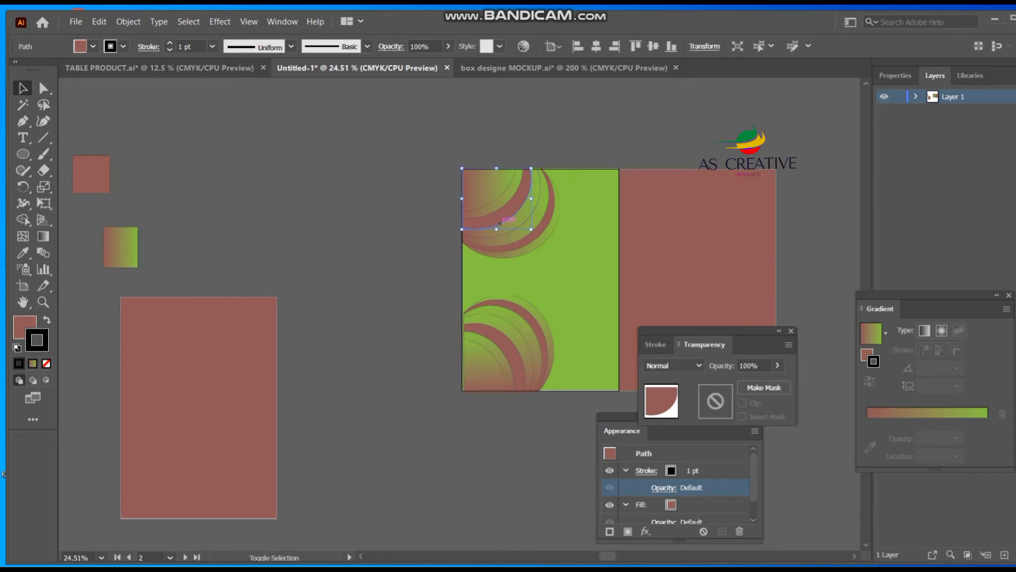
left_click(529, 218, "shift")
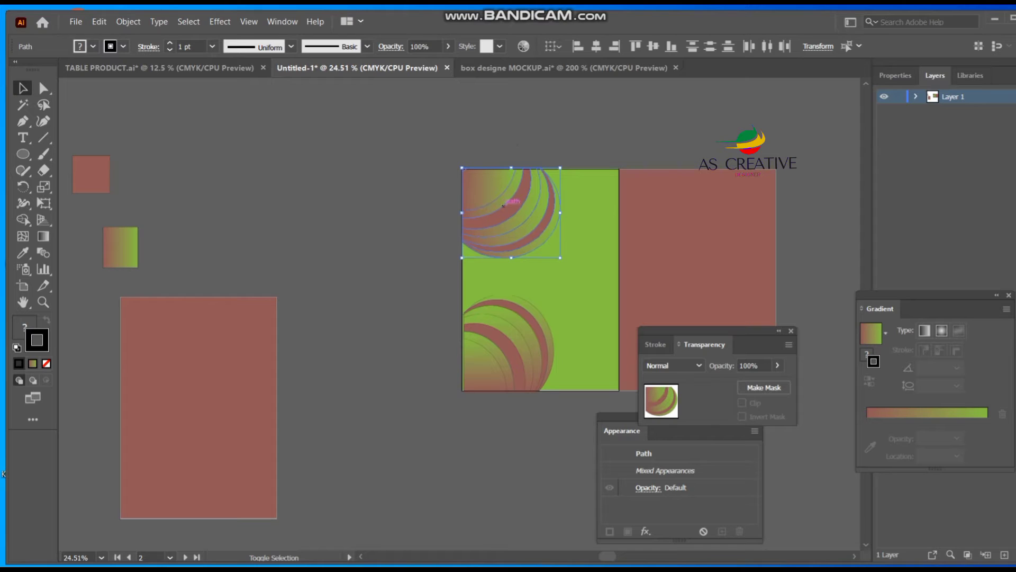
left_click(484, 366, "shift")
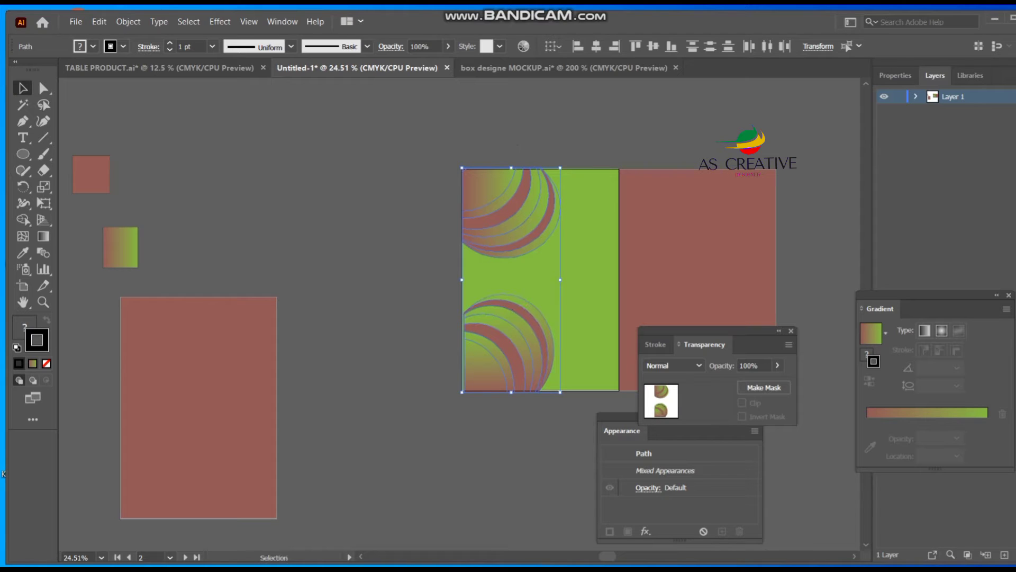
left_click_drag(772, 382, 745, 382)
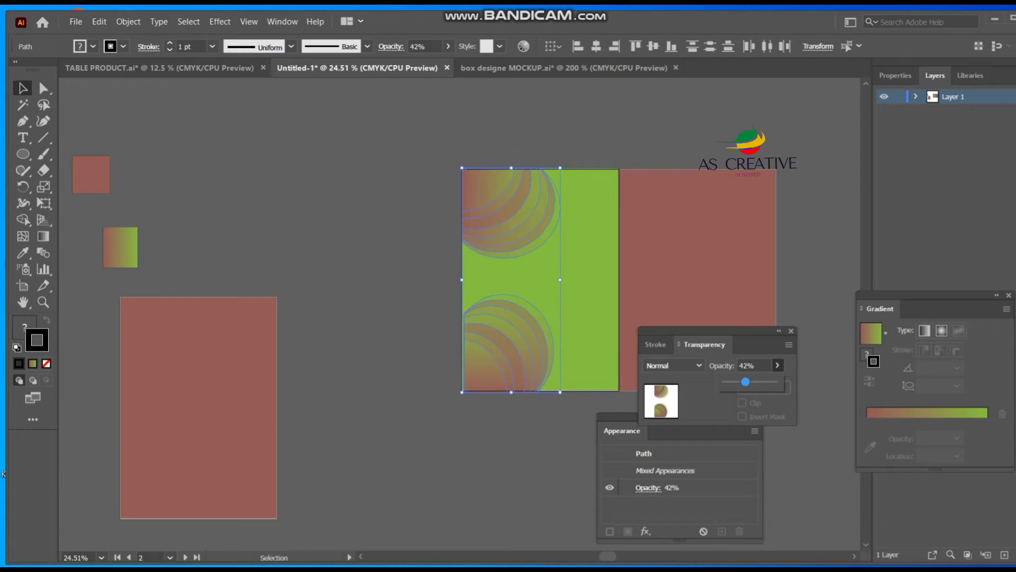
key("Return")
key("ctrl+shift+a")
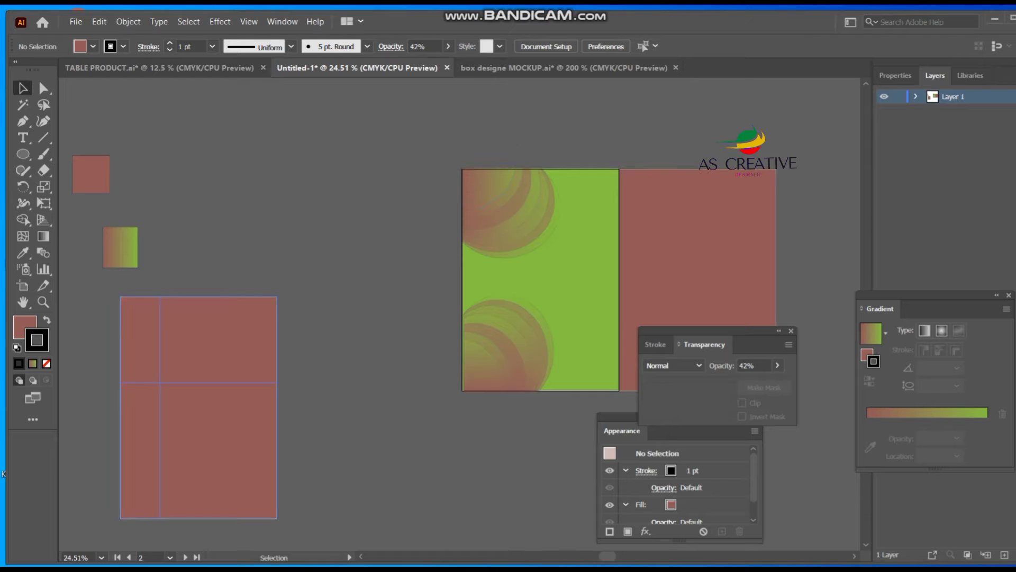
left_click_drag(235, 437, 417, 309)
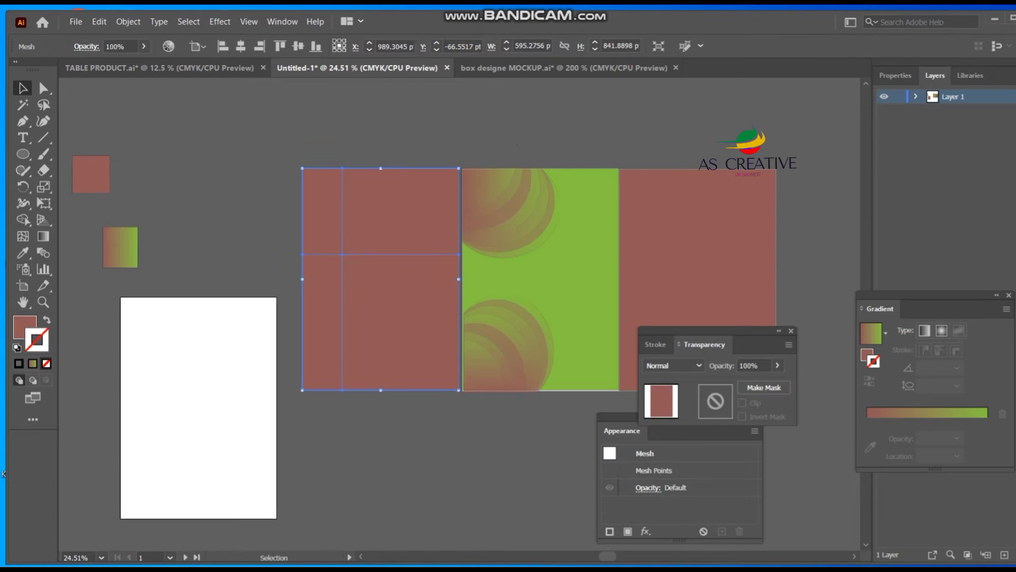
right_click(402, 308)
left_click(423, 313)
- Move Artboard 1 together with its brown panel flush against the green panel's left edge
key("shift+o")
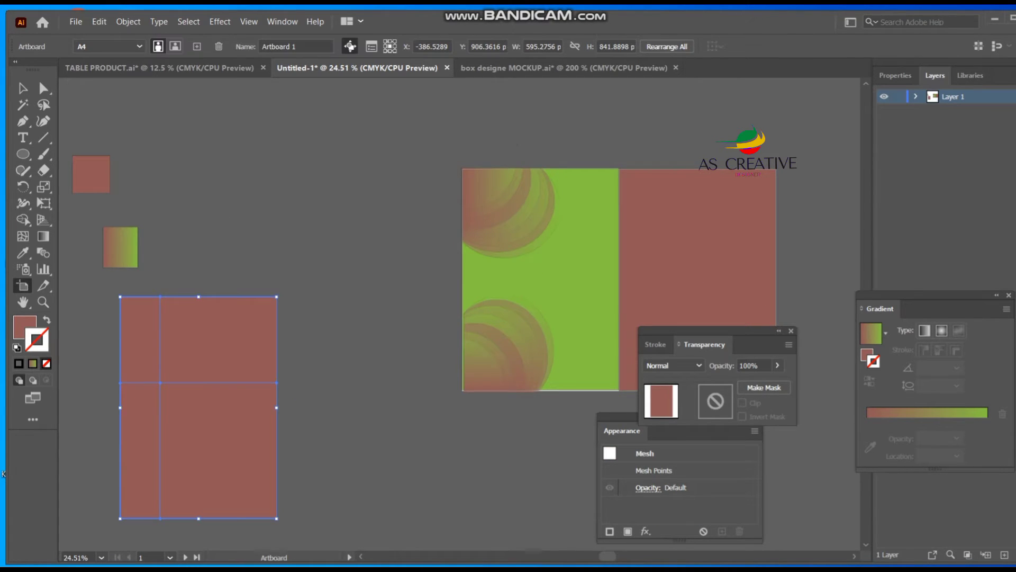
left_click_drag(199, 408, 381, 279)
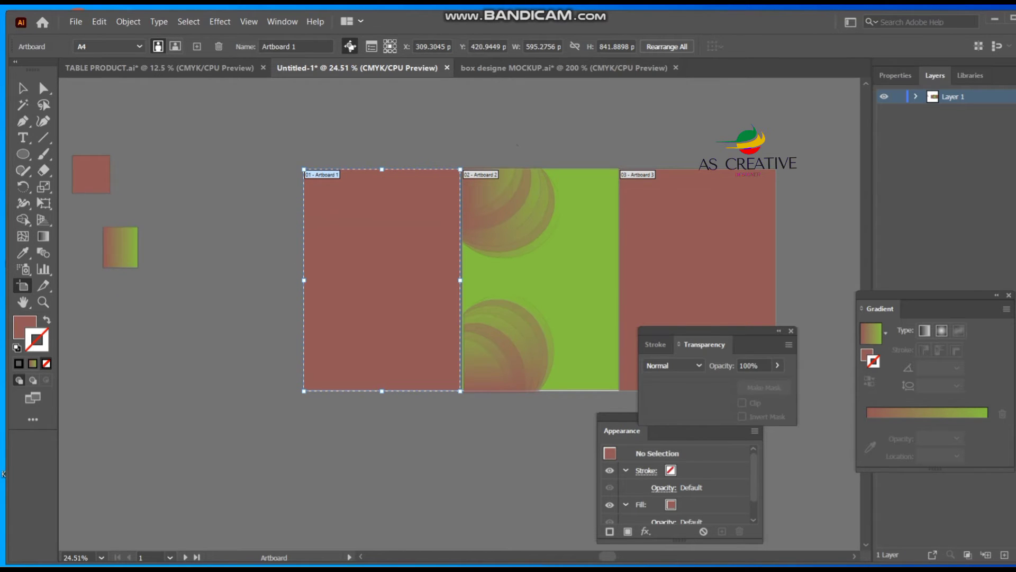
left_click_drag(409, 243, 411, 243)
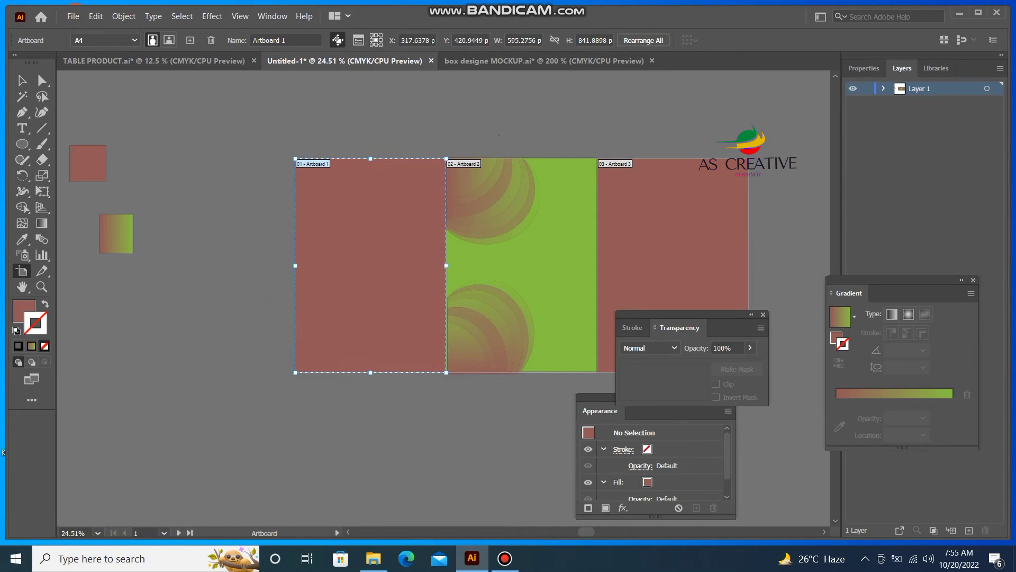
left_click(22, 81)
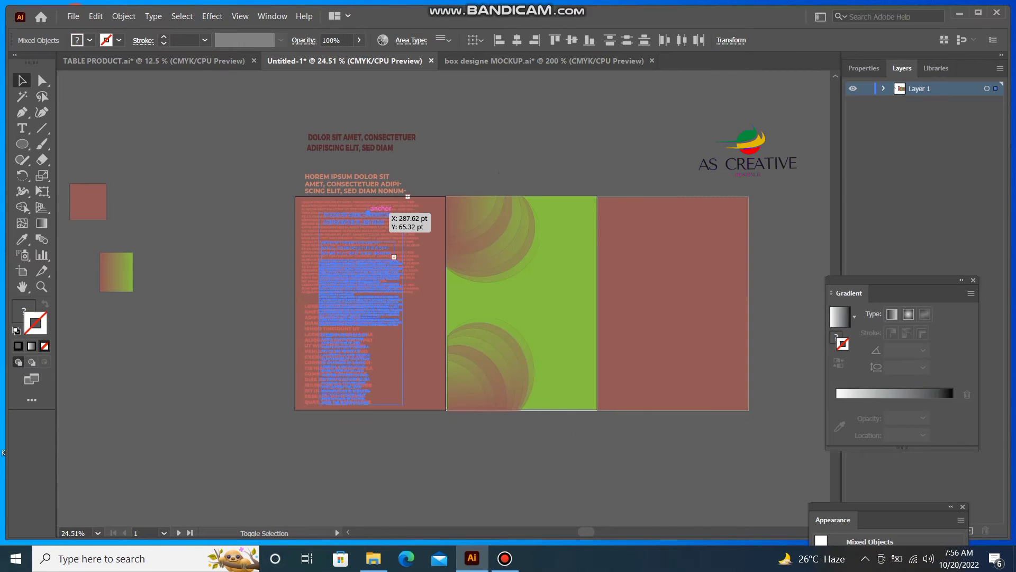
- Scale down the heading and text blocks together and position them inside the left brown panel
left_click_drag(385, 209, 385, 209)
mouse_move(360, 309)
left_mouse_down()
mouse_move(342, 295)
mouse_move(347, 305)
left_mouse_up()
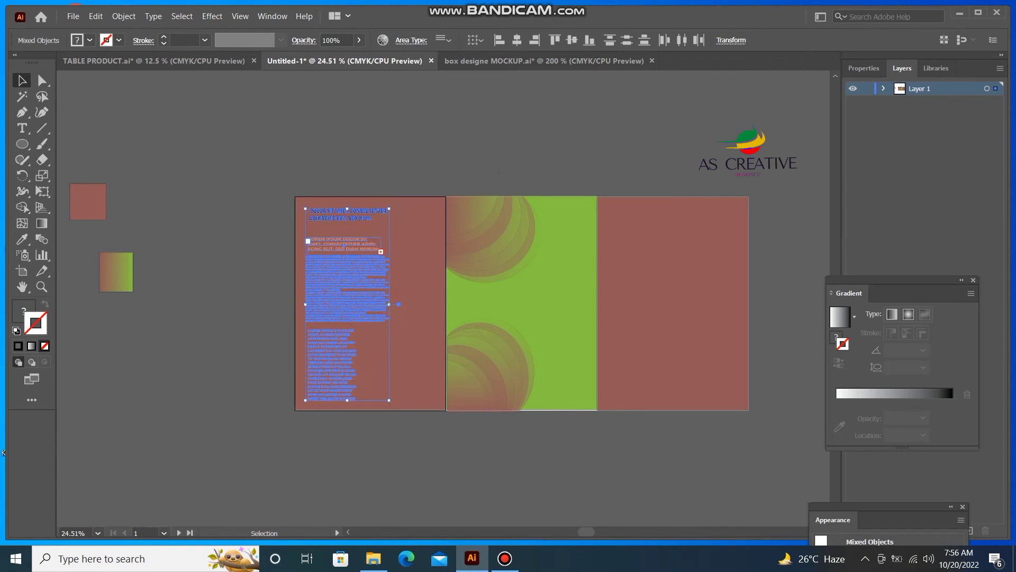
key("ctrl+shift+a")
- Fill the middle paragraph block in the left brown panel with the orange swatch
left_click(331, 289)
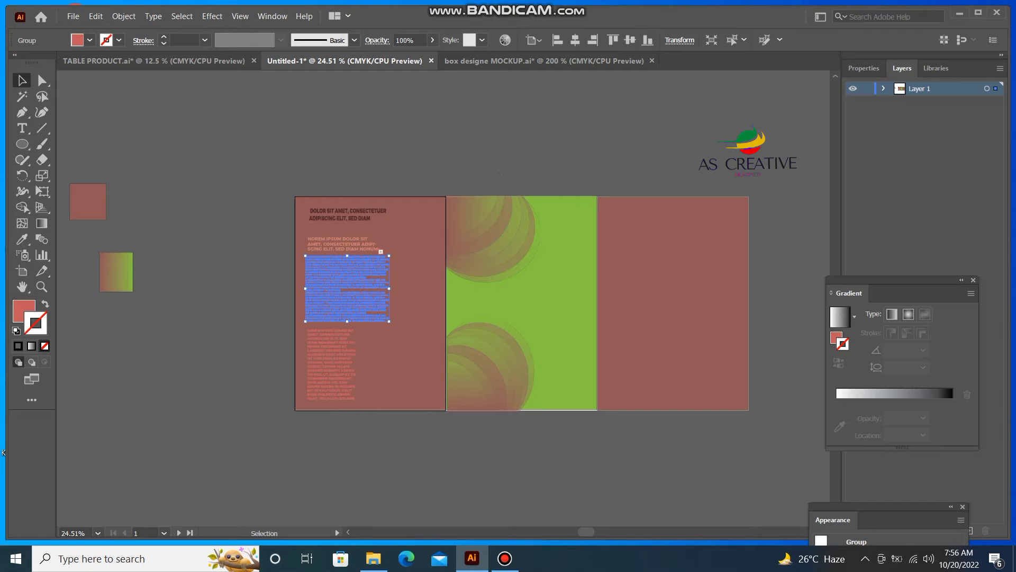
double_click(24, 311)
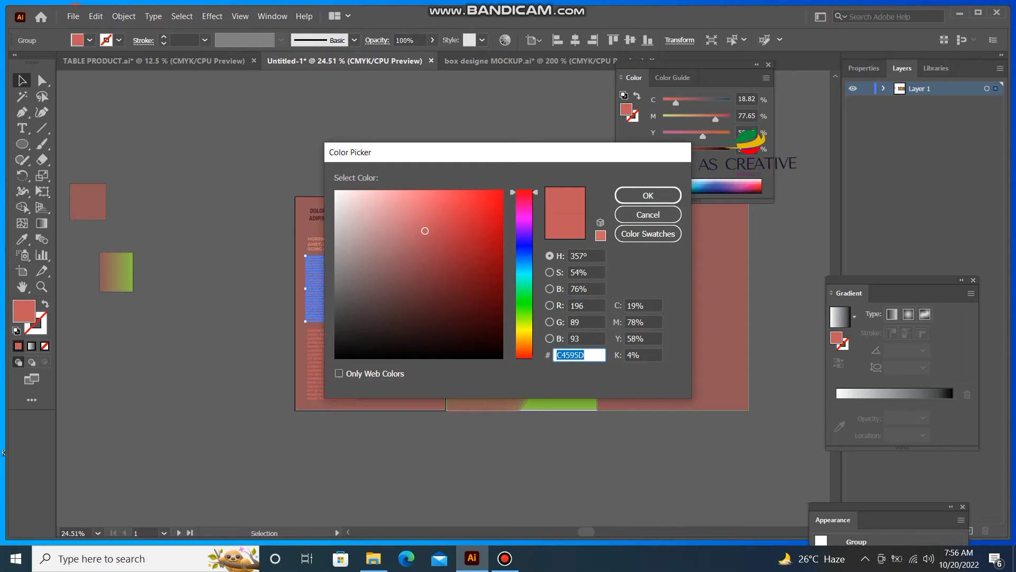
left_click(648, 196)
left_click(90, 40)
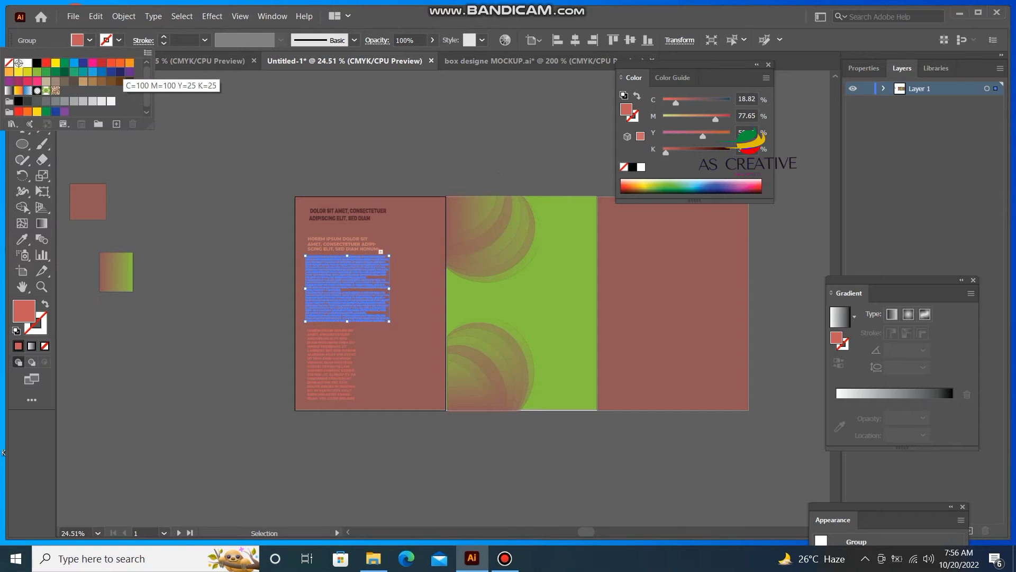
left_click(129, 63)
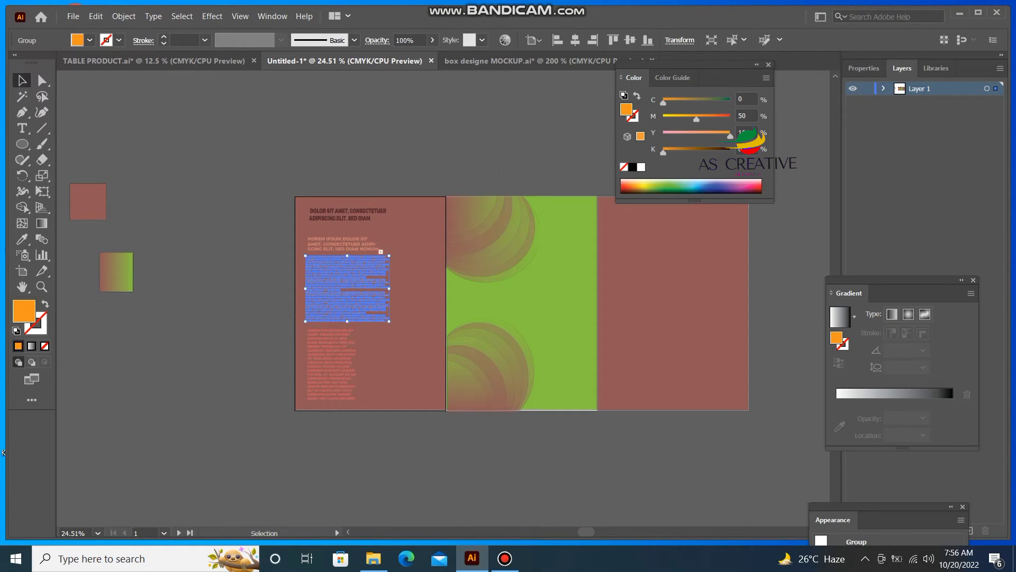
key("ctrl+shift+a")
- Nudge the left panel's subheading and lower text block slightly inward and fill both with the same orange swatch
left_click(344, 243)
left_click(316, 373, "shift")
left_click_drag(315, 374, 320, 372)
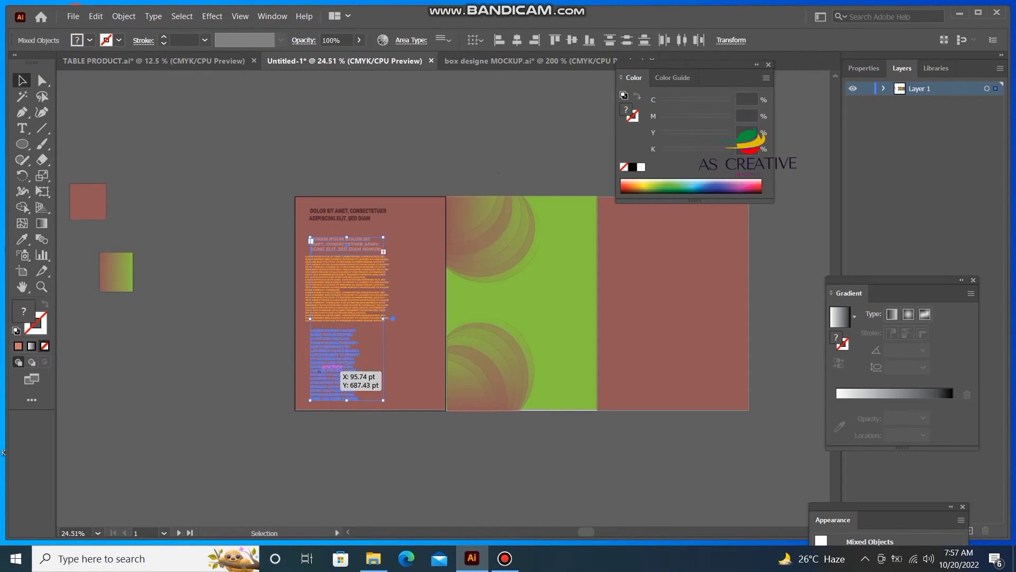
left_click(90, 40)
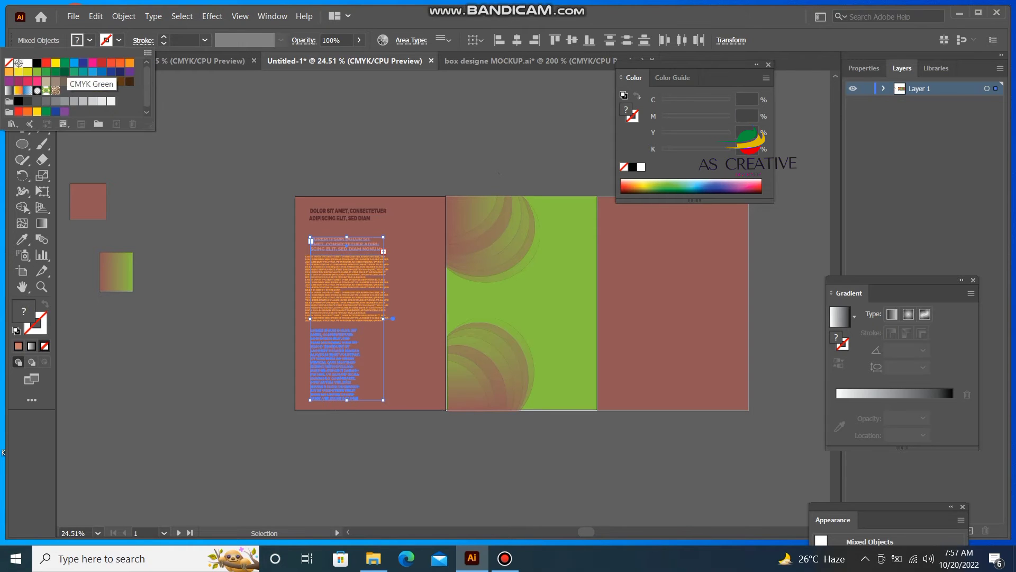
left_click(130, 63)
key("ctrl+shift+a")
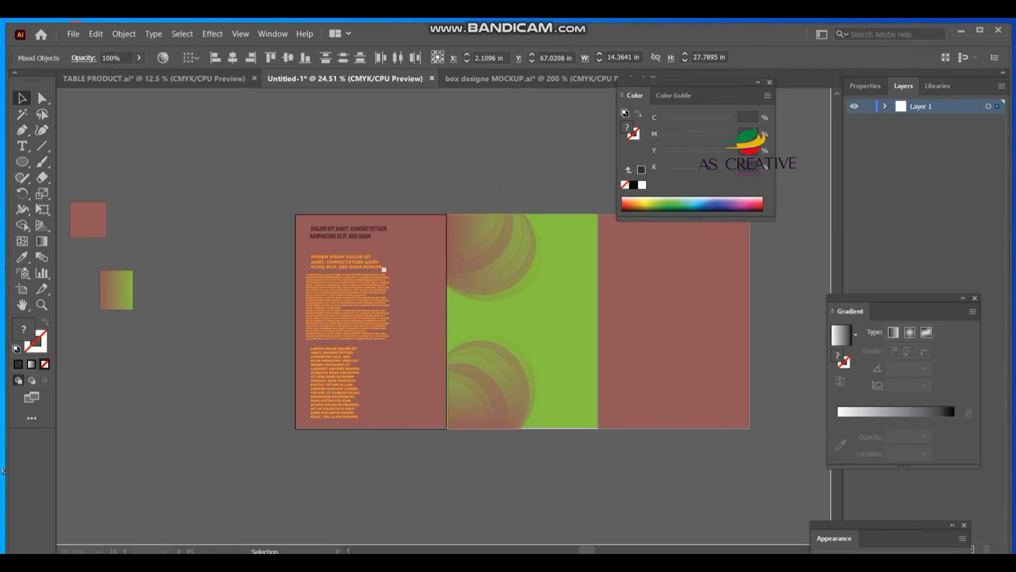
- Spread the remaining photos, shapes and text blocks over the empty canvas on both sides of the three panels
left_click_drag(284, 329, 219, 185)
left_click_drag(167, 107, 222, 392)
left_click_drag(274, 469, 169, 276)
left_click_drag(123, 189, 189, 282)
scroll(189, 282, "down", 1)
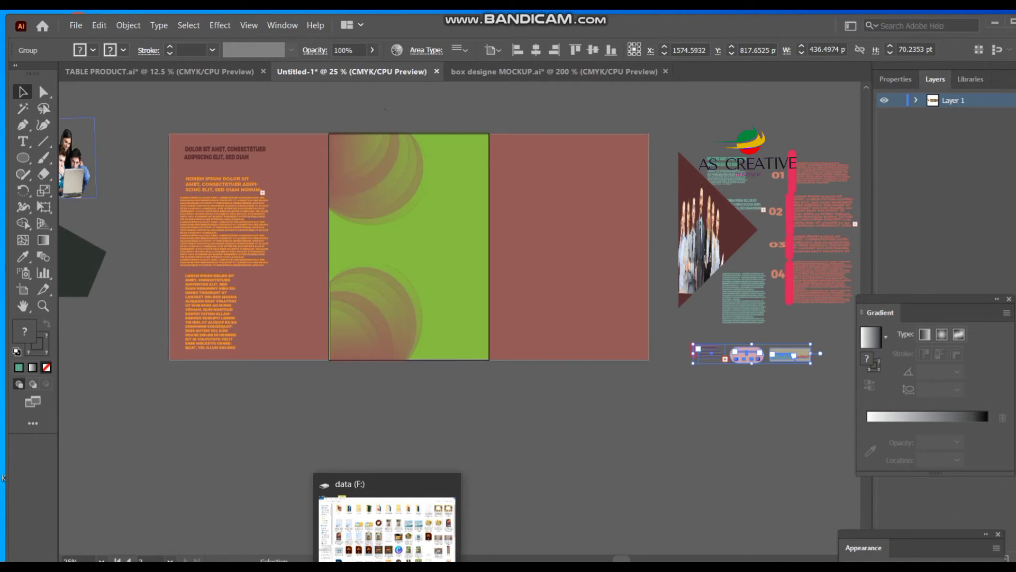
- Move the laptop group photo beside the left brown panel and place the dark pentagon over the panel's lower-right corner
left_click_drag(74, 152, 141, 186)
left_click_drag(91, 259, 321, 319)
left_click(450, 483)
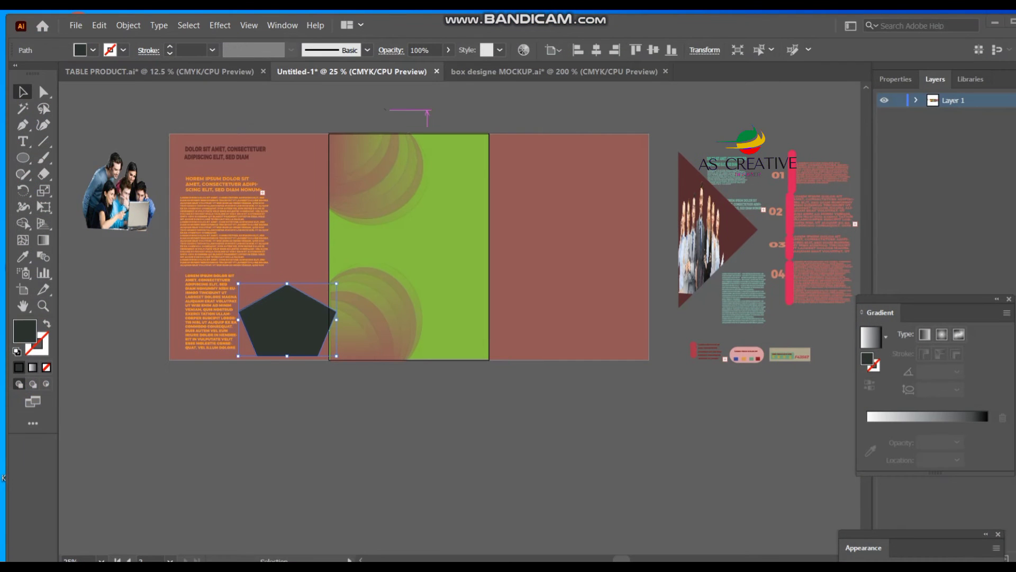
- Move the brown and gradient sample swatches closer to the left brown panel
scroll(408, 246, "left", 5)
left_click_drag(76, 134, 173, 148)
left_click_drag(114, 212, 162, 245)
- Shrink the pentagon to fit inside the left panel's lower-right corner and give it the sample swatch's brown-to-green gradient
left_click_drag(420, 327, 422, 329)
left_click_drag(454, 357, 444, 350)
left_click_drag(241, 193, 263, 214)
left_click(401, 318)
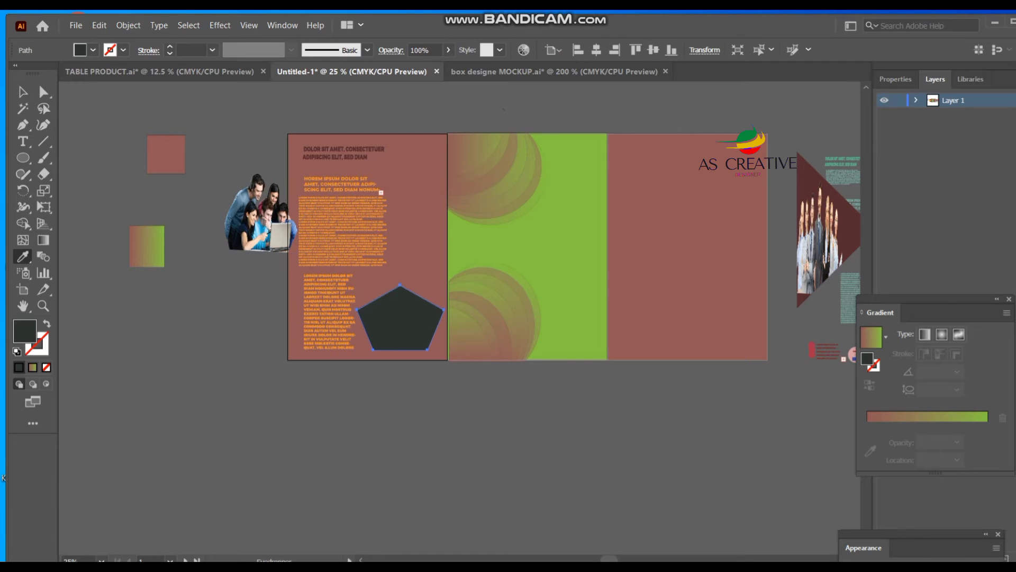
left_click(146, 246)
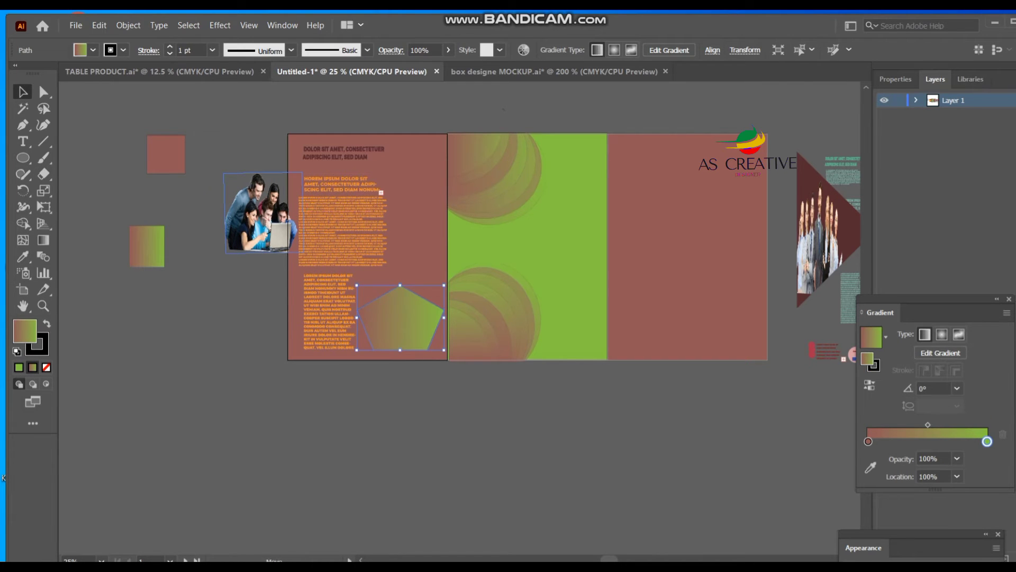
- Place the laptop group photo over the gradient pentagon and scale it down to fit within the left panel's corner
left_click_drag(281, 207, 417, 312)
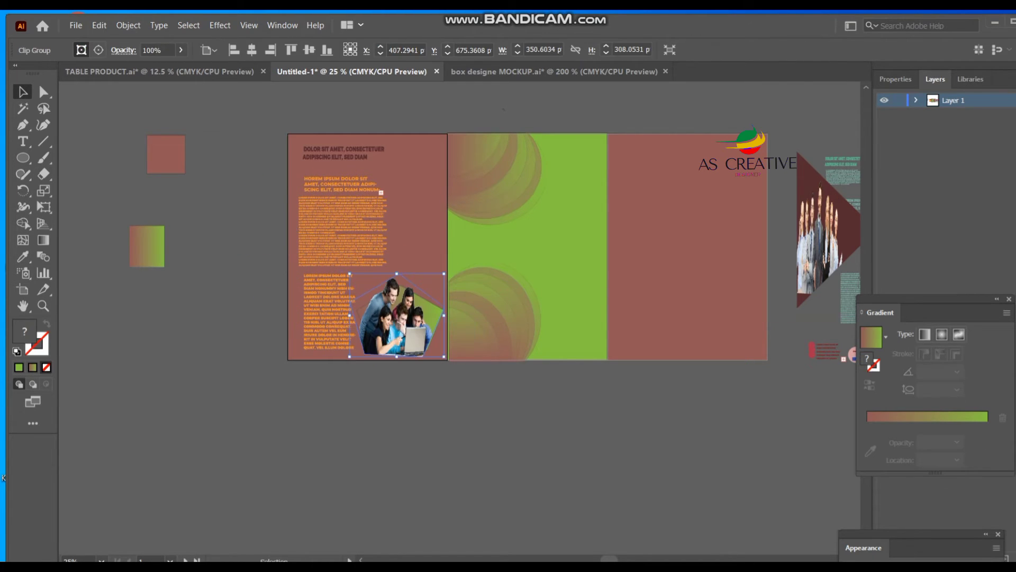
left_click_drag(444, 274, 441, 279)
left_click_drag(400, 310, 424, 313)
left_click_drag(445, 358, 442, 358)
left_click_drag(372, 271, 373, 275)
- Move the business team photo from the triangle artwork to below the left panel and scale it down
left_click(782, 233)
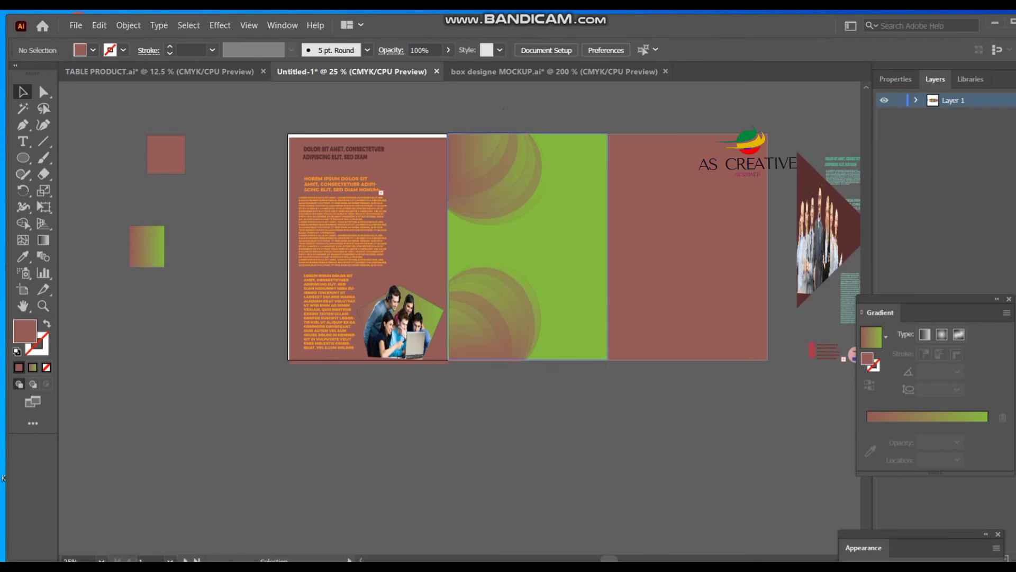
left_click_drag(821, 235, 368, 422)
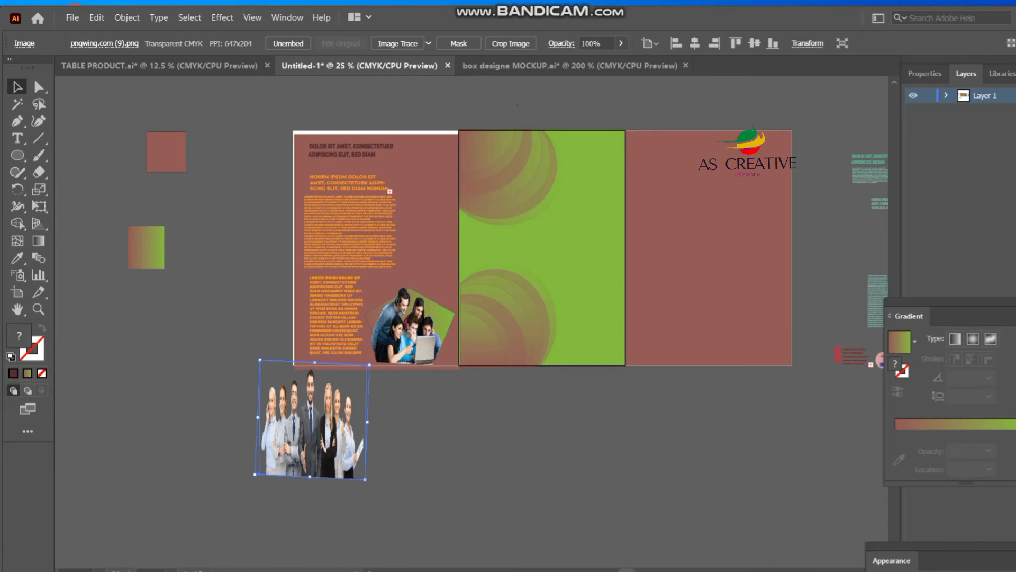
left_click(370, 275)
left_click(313, 424)
left_click_drag(350, 459, 415, 483)
- Draw a brown ellipse, place it over the team photo and resize it to about 382 by 359 pt
key("l")
left_click_drag(116, 343, 236, 456)
key("v")
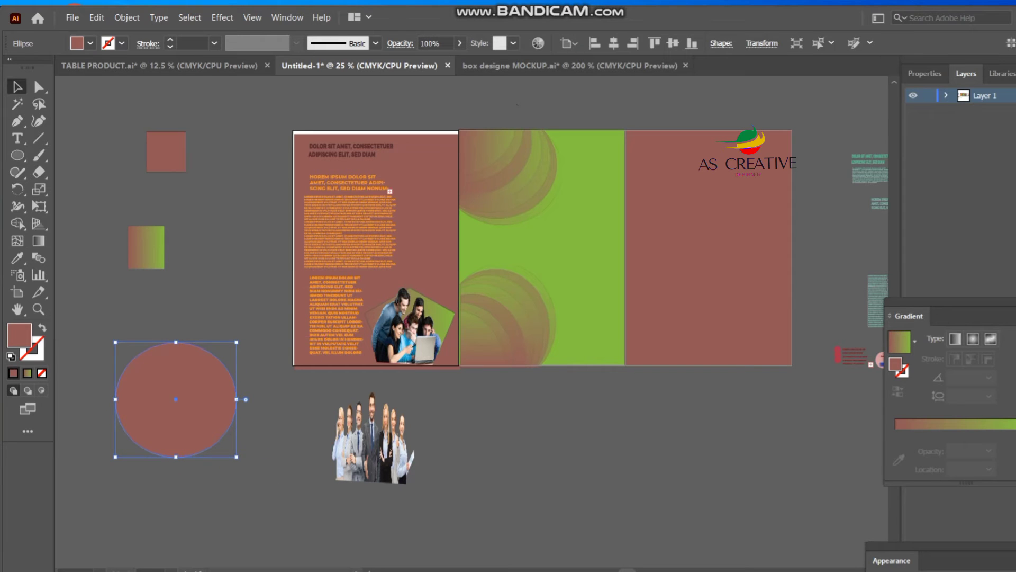
left_click_drag(210, 402, 405, 447)
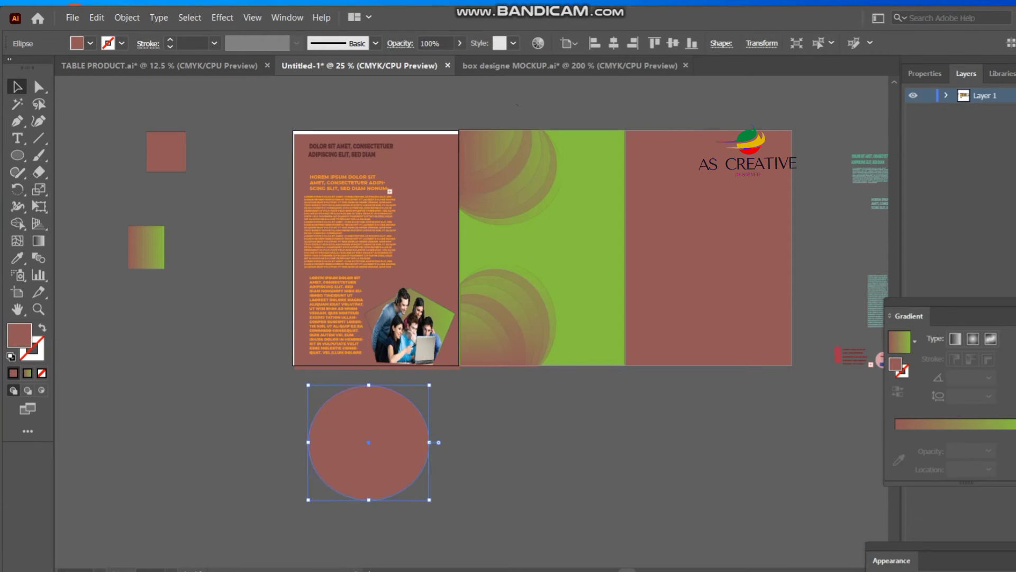
left_click_drag(429, 385, 424, 394)
left_click_drag(308, 394, 317, 399)
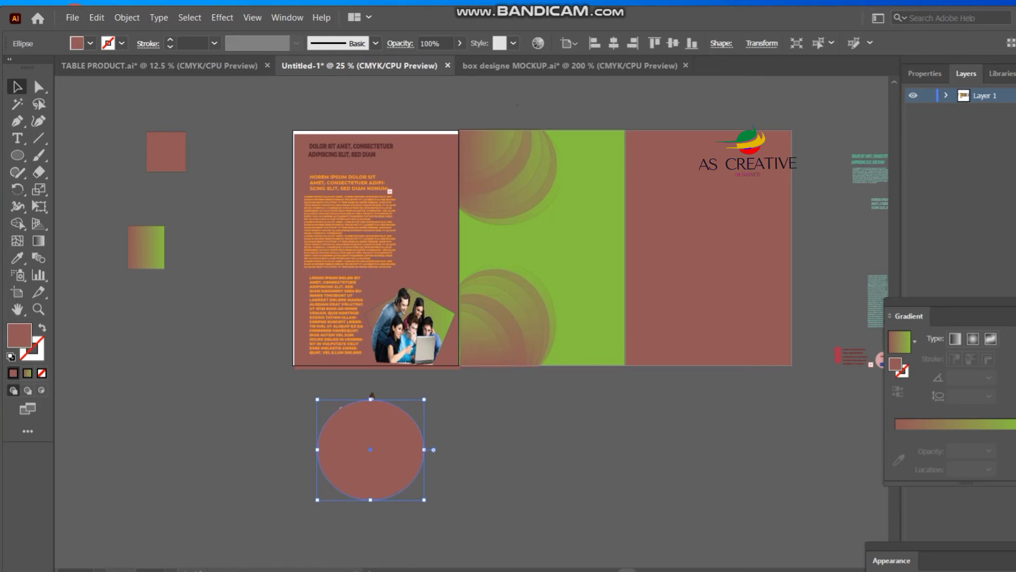
- Move the ellipse below the green panel, center the team photo over it and bring the photo to the front
left_click_drag(370, 450, 469, 461)
left_click_drag(375, 431, 471, 471)
right_click(446, 469)
mouse_move(519, 402)
left_click(622, 404)
key("ctrl+shift+a")
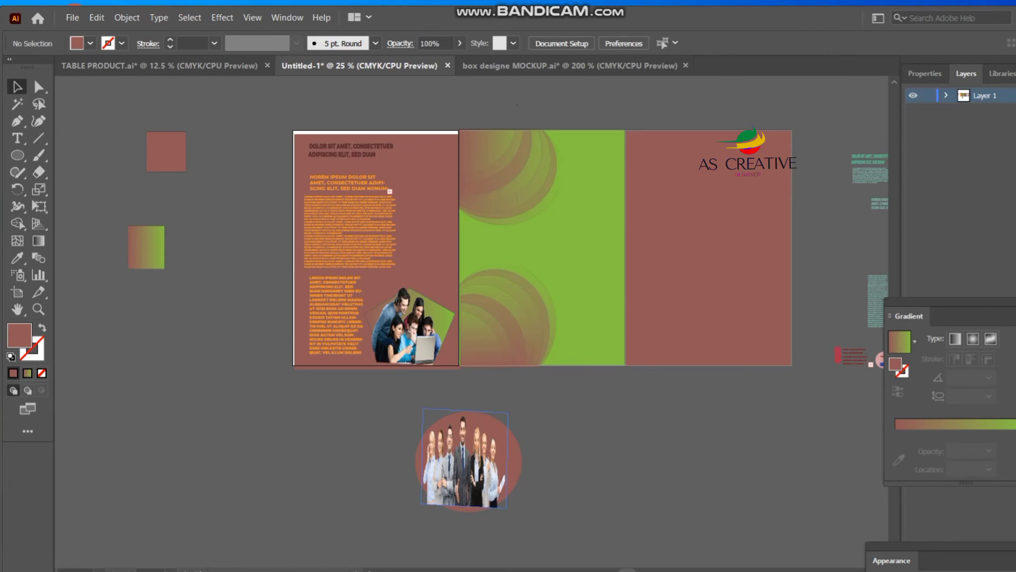
- Bring the brown ellipse in front of the team photo and use it as a clipping mask for the photo
right_click(516, 461)
mouse_move(583, 398)
left_click(683, 398)
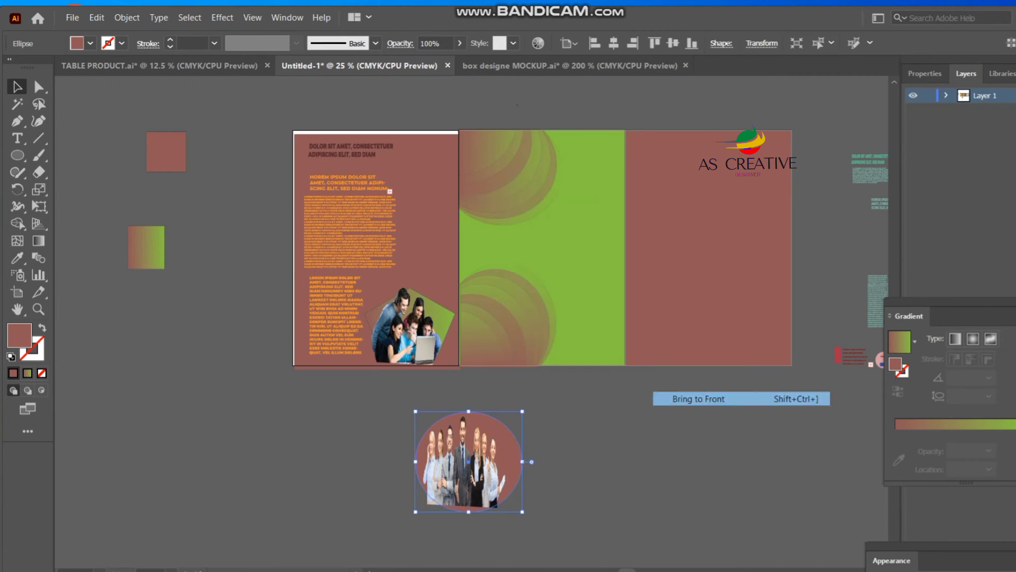
left_click(432, 499, "shift")
right_click(487, 467)
left_click(516, 369)
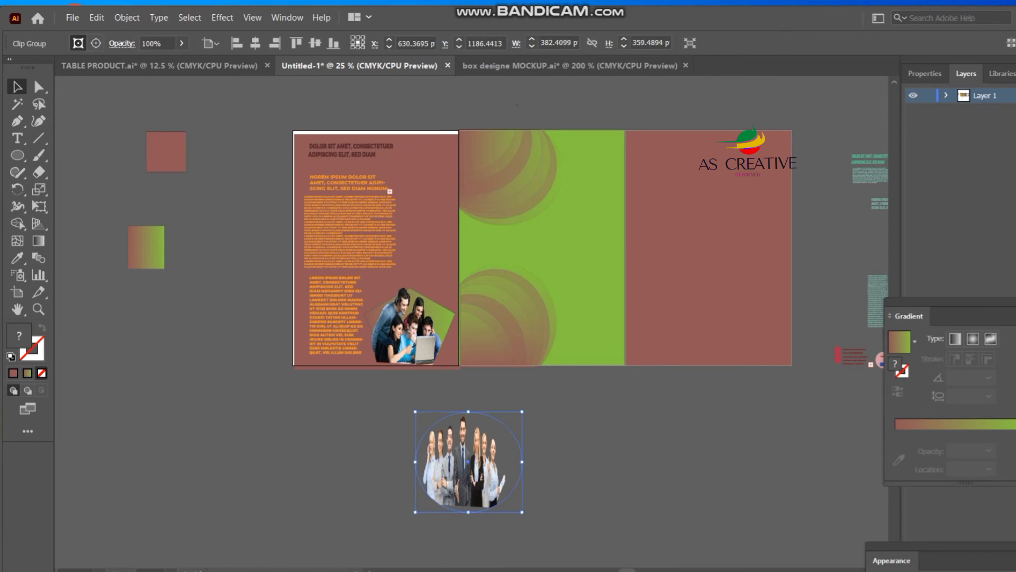
key("ctrl+shift+a")
- Place the clipped team photo between the green panel's corner arcs and shift the left brown background up to its artboard's top
left_click_drag(469, 461, 505, 261)
key("ctrl+shift+a")
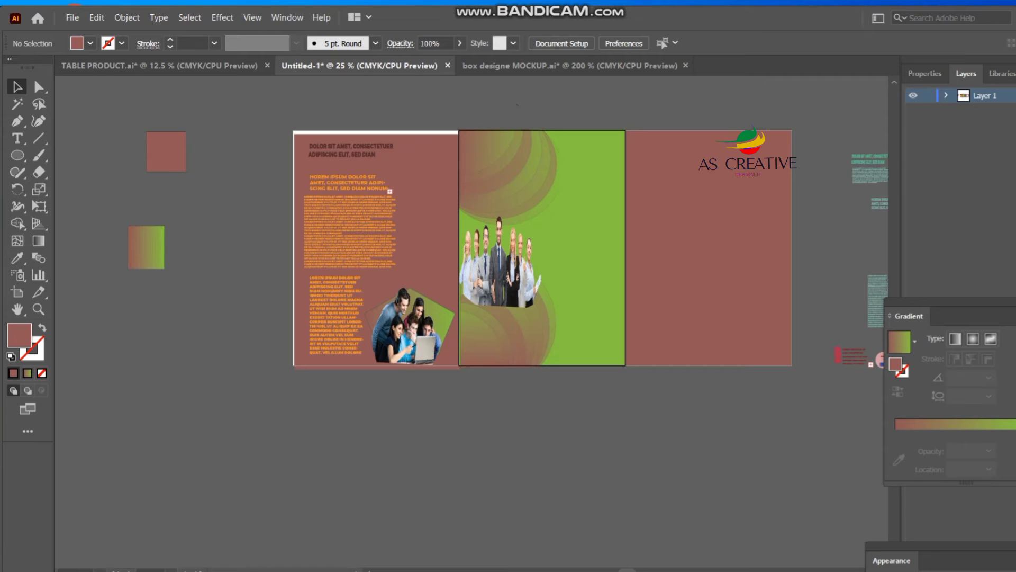
left_click_drag(418, 159, 416, 154)
key("ctrl+shift+a")
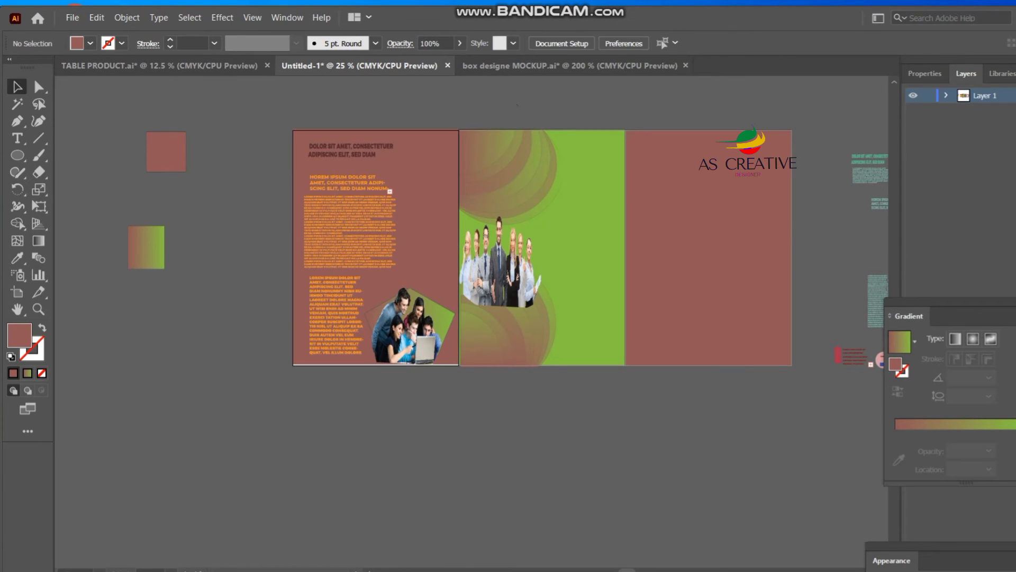
- Close the floating Gradient and Appearance panels, and place an enlarged teal paragraph on the green panel above the team photo
key("shift+F6")
key("ctrl+F9")
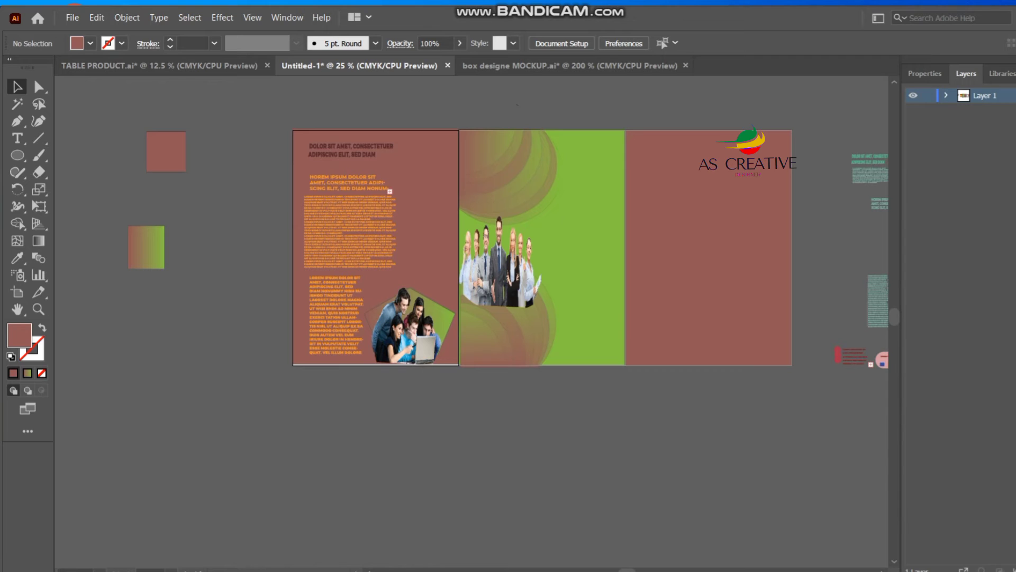
left_click_drag(883, 298, 847, 320)
scroll(847, 319, "right", 3)
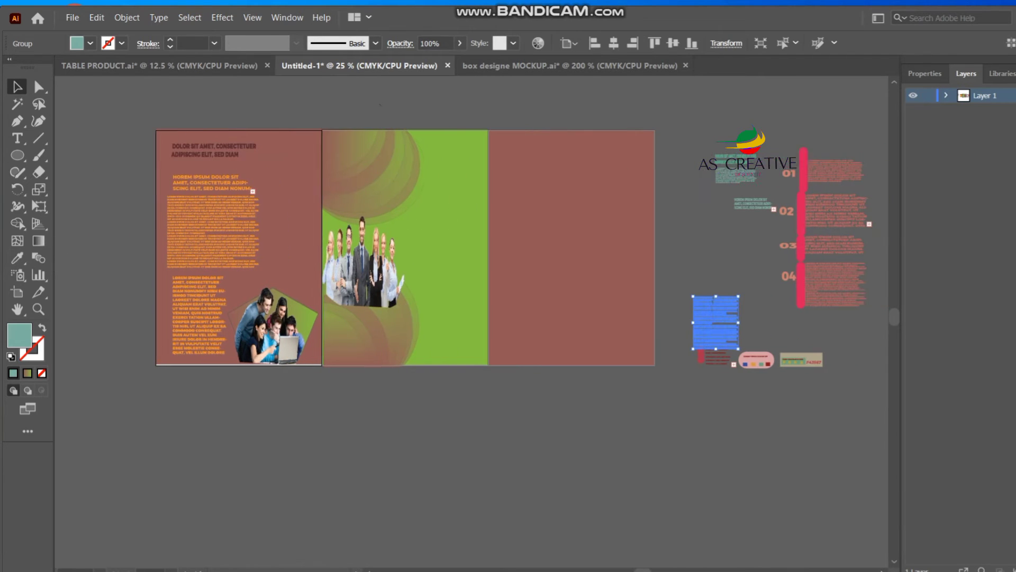
scroll(472, 248, "right", 1)
left_click_drag(694, 176, 382, 192)
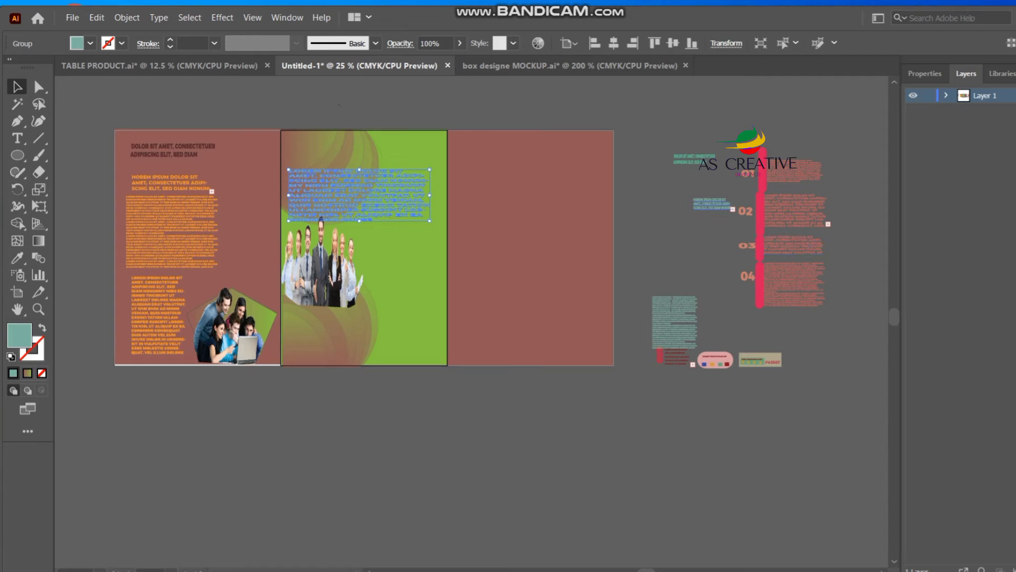
- Try to place the small teal text block on the green panel beside the team photo with an enlarged frame
left_click_drag(730, 203, 453, 267)
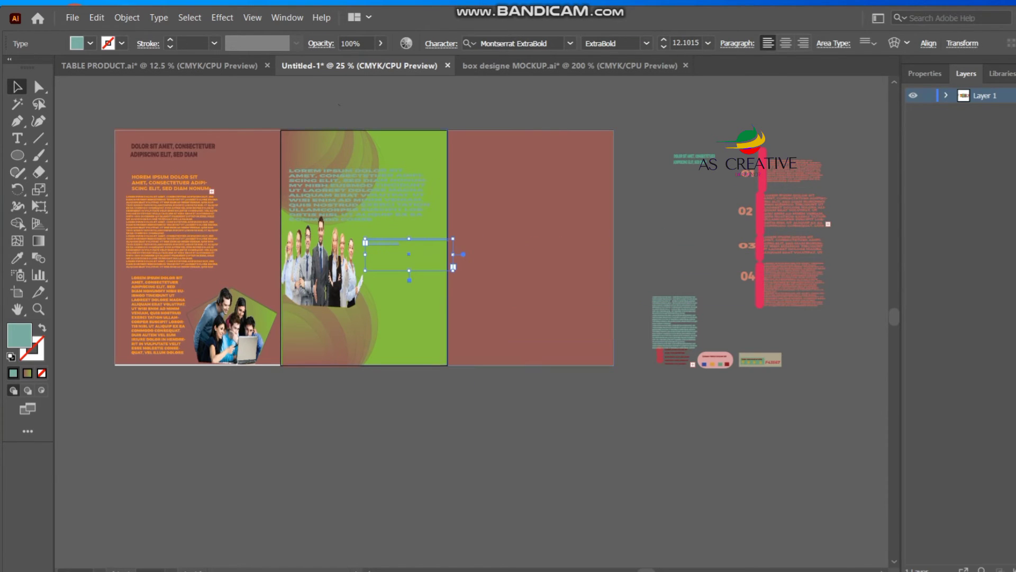
right_click(438, 274)
left_click(466, 302)
right_click(384, 248)
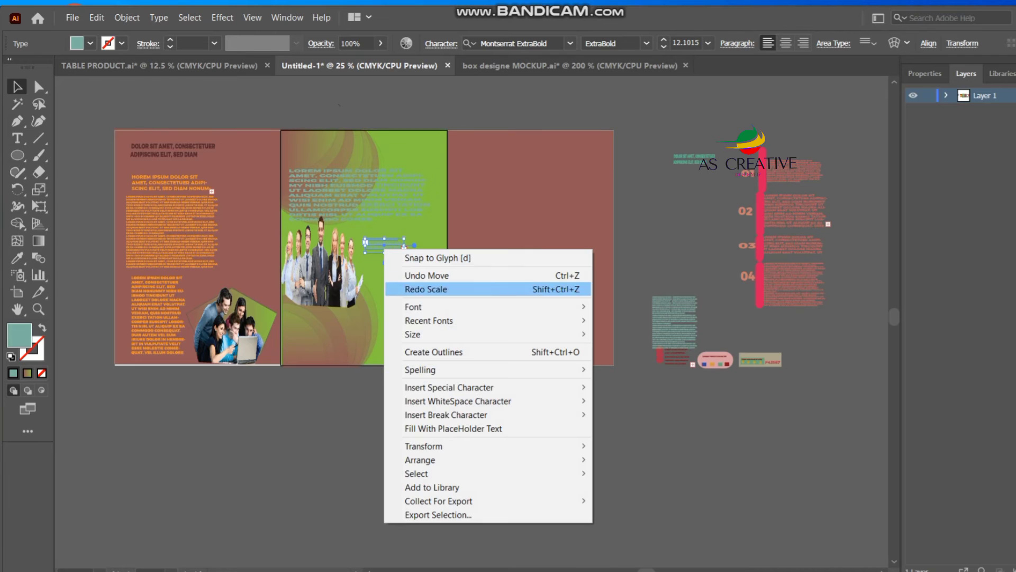
mouse_move(488, 459)
left_click(642, 460)
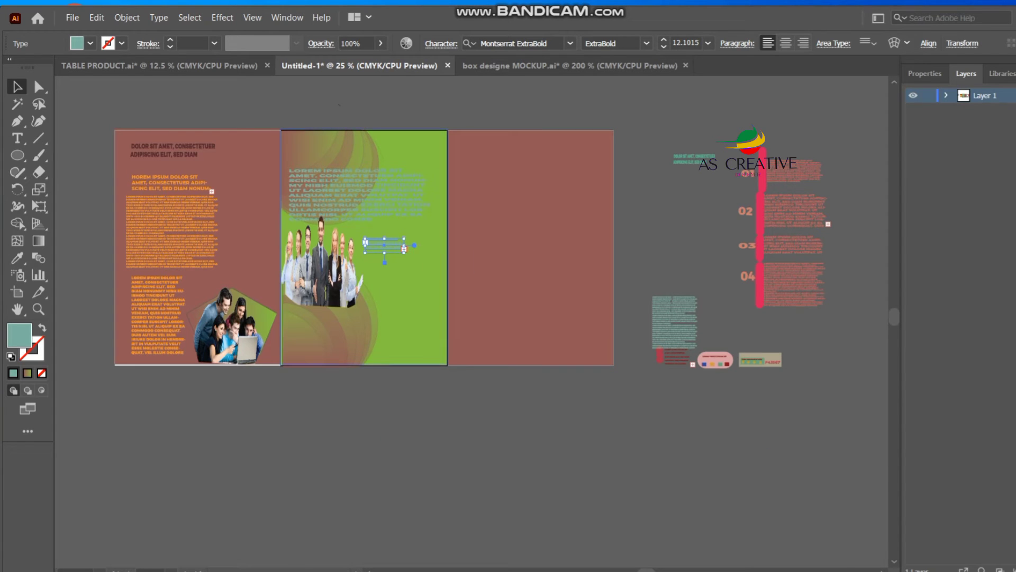
left_click_drag(404, 249, 457, 268)
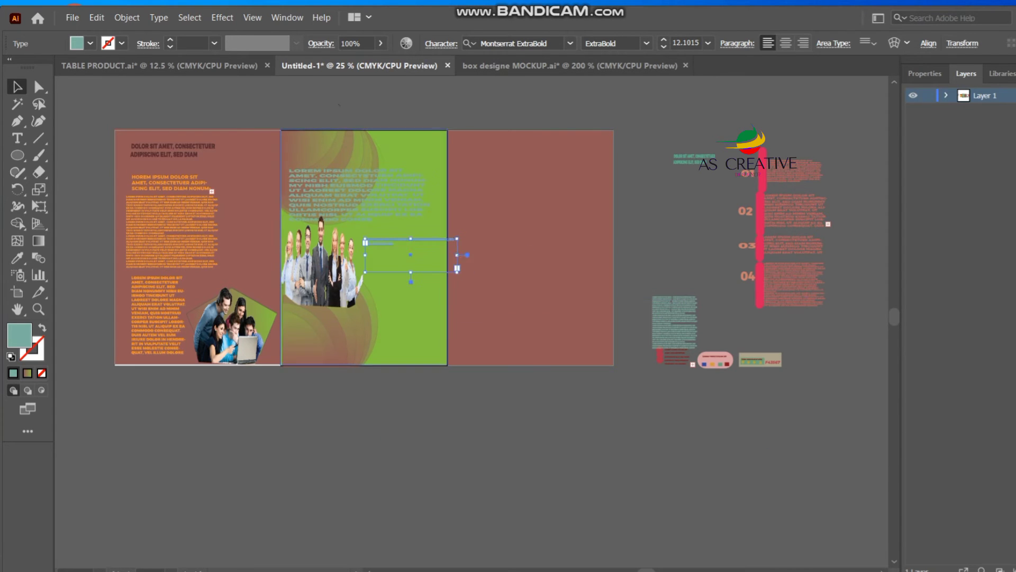
right_click(410, 246)
left_click(439, 274)
right_click(464, 276)
left_click(508, 297)
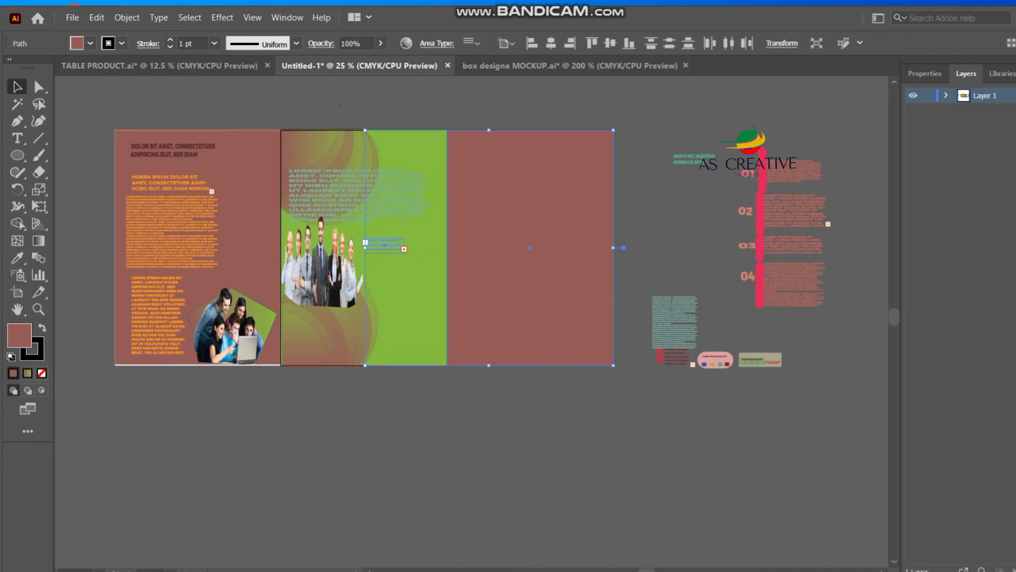
right_click(521, 300)
left_click(534, 311)
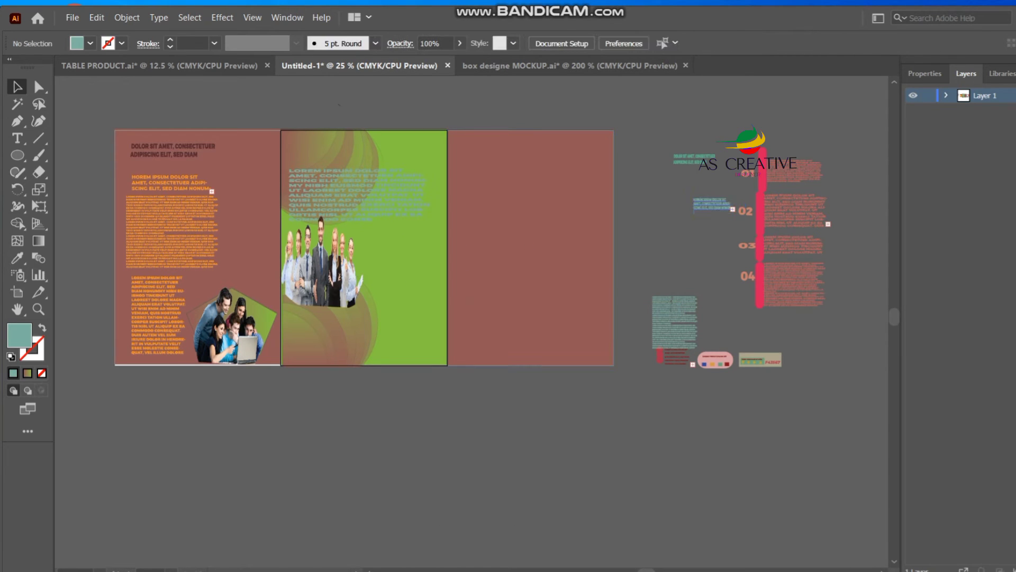
- Try to stretch the small teal text block into a tall frame beside the team photo
left_click_drag(712, 206, 394, 318)
left_click_drag(388, 257, 389, 239)
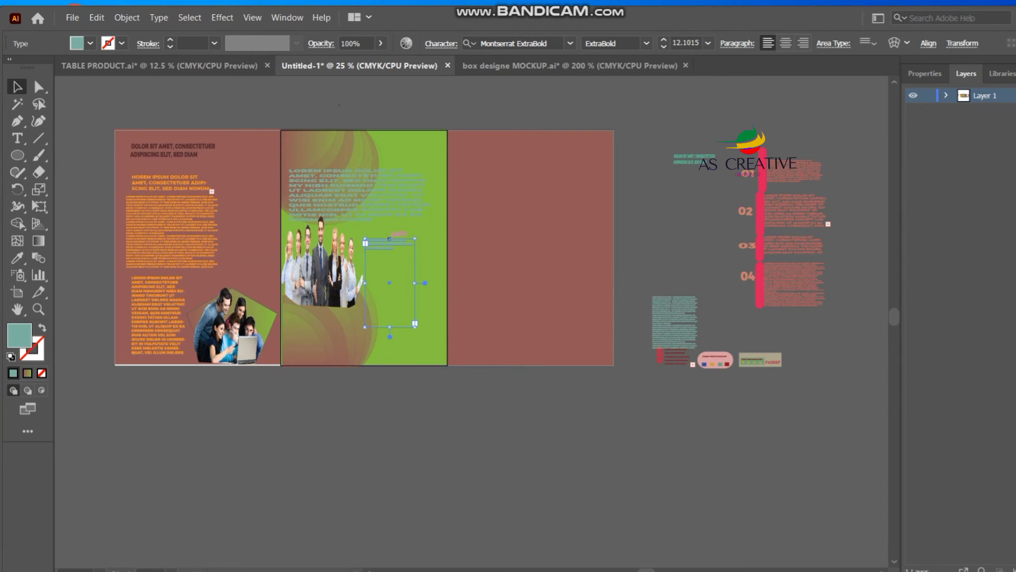
key("p")
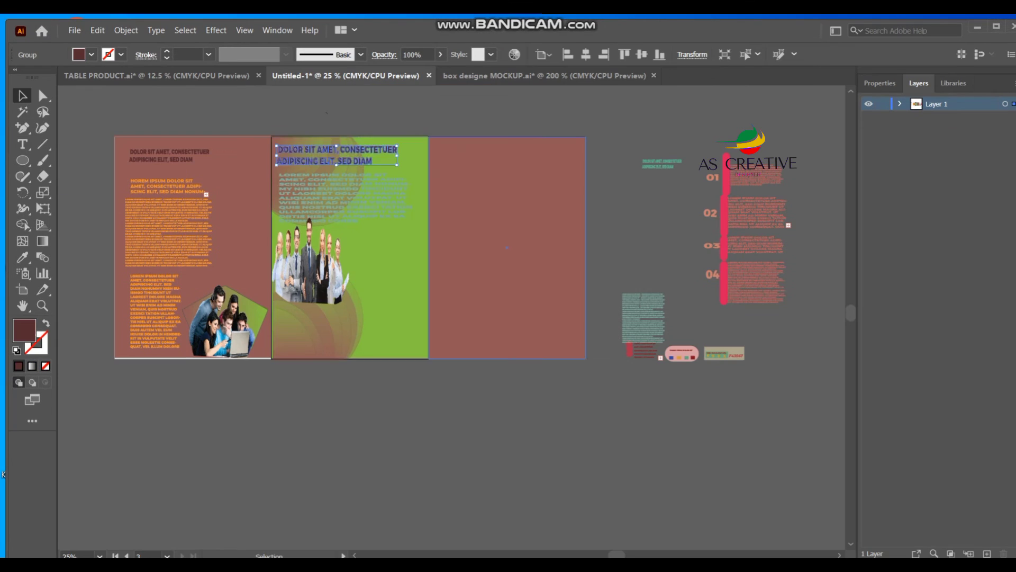
- Move the paragraph beneath the green panel's heading slightly up and fill it with orange (C=0 M=50 Y=100 K=0)
left_click(496, 250)
left_click(335, 204)
left_click_drag(341, 199, 338, 196)
left_click(91, 54)
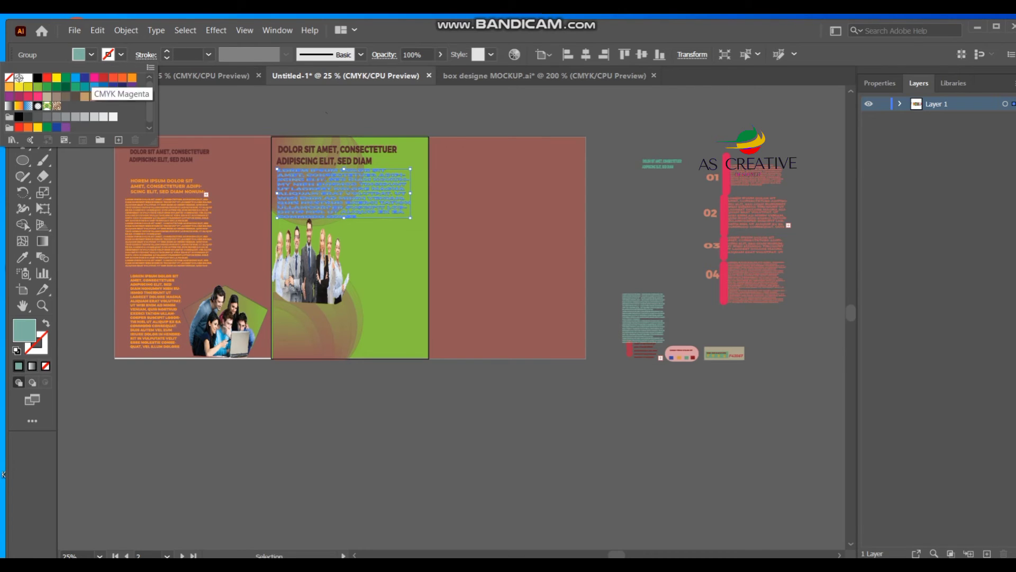
left_click(132, 78)
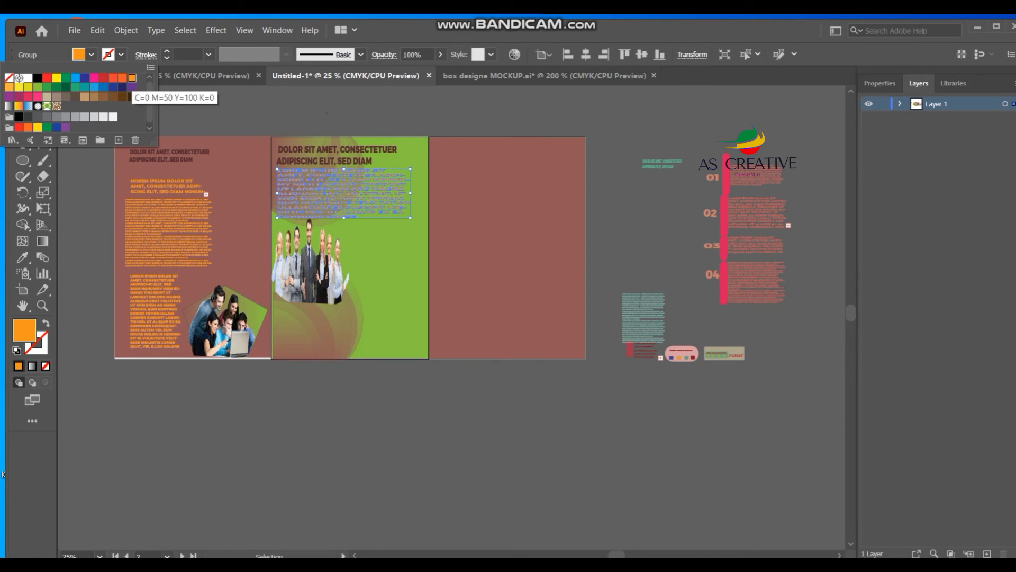
left_click(503, 249)
- Place the long teal paragraph enlarged beside the team photo, and resize the photo to about 309 by 314 pt
left_click_drag(644, 318, 428, 321)
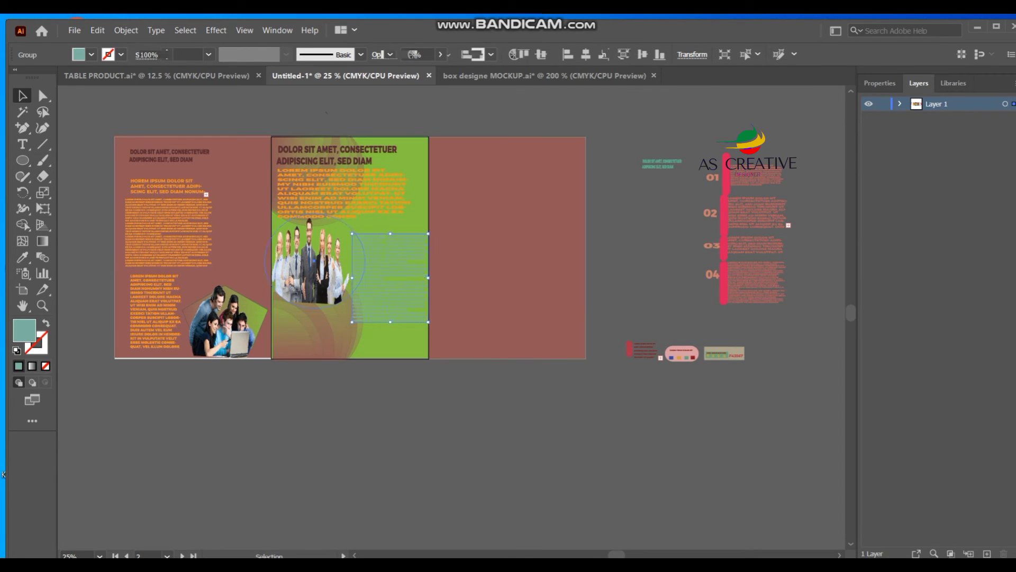
left_click(318, 263)
left_click_drag(364, 214, 345, 225)
- Fill the long paragraph beside the team photo with orange
left_click(386, 259)
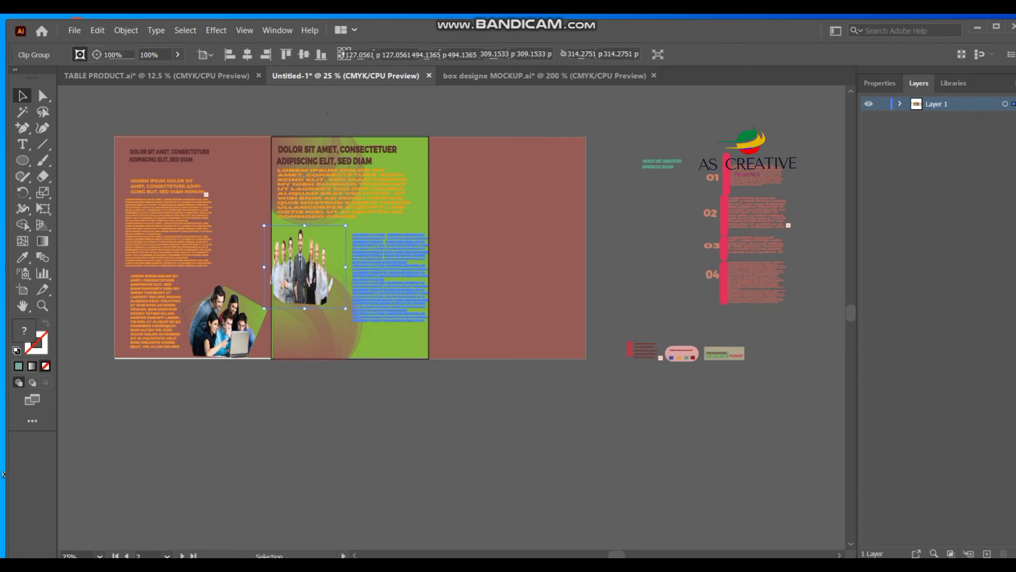
left_click(91, 54)
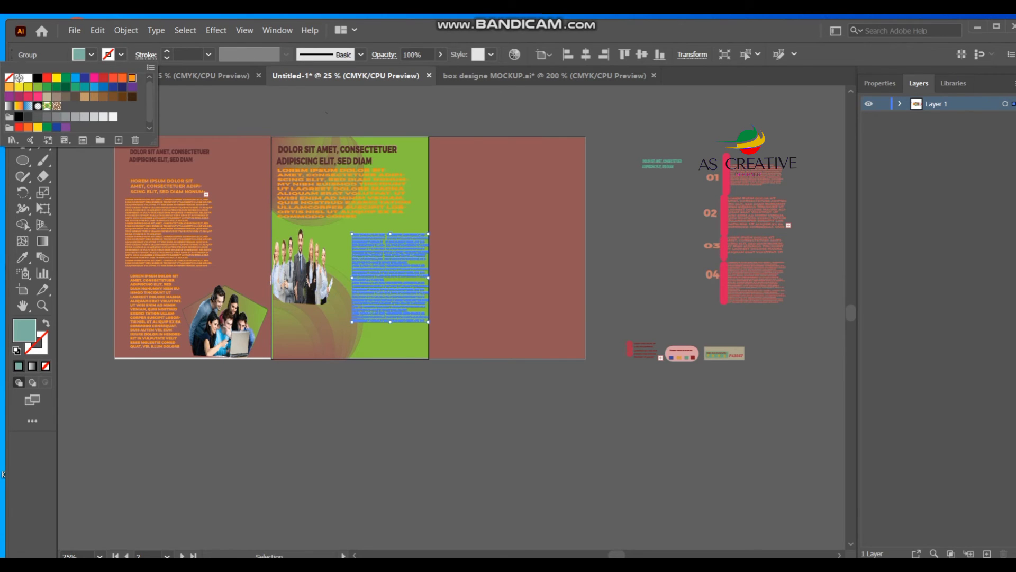
key("Escape")
left_click(341, 194)
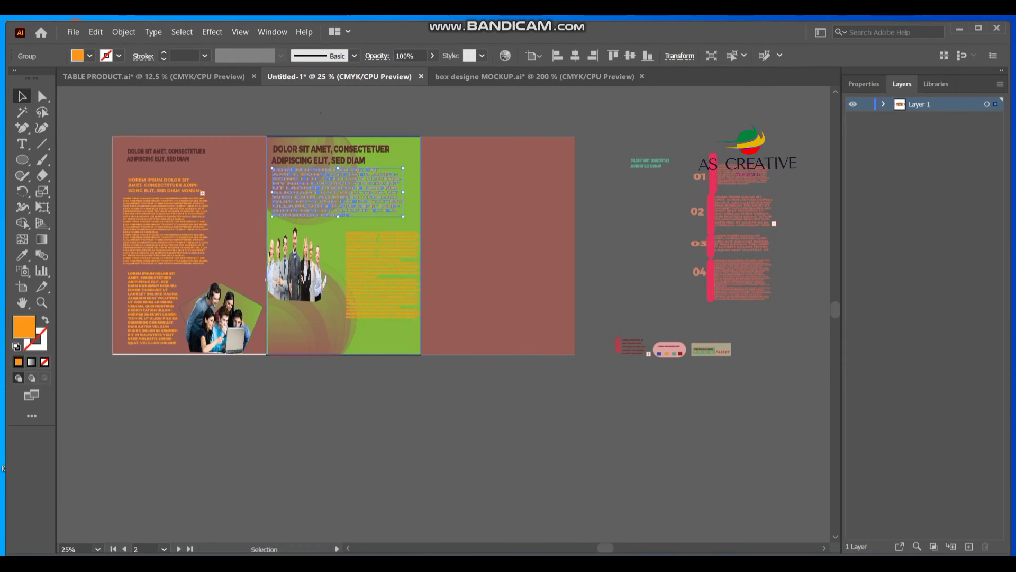
- Shift the team photo down and inward, then lower the upper orange paragraph and stretch it wider and taller beneath the heading
left_click_drag(320, 254, 333, 271)
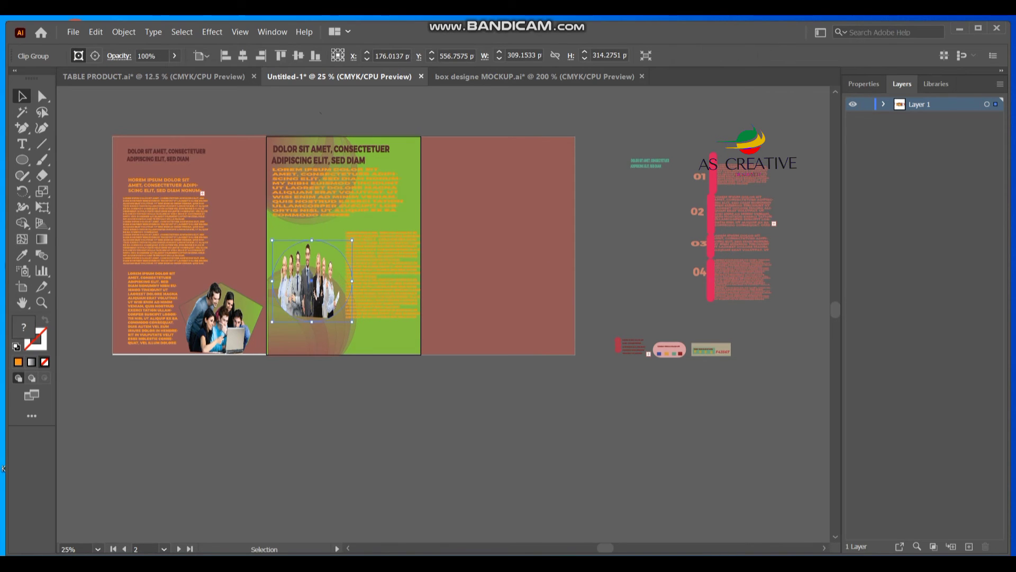
left_click_drag(337, 188, 335, 203)
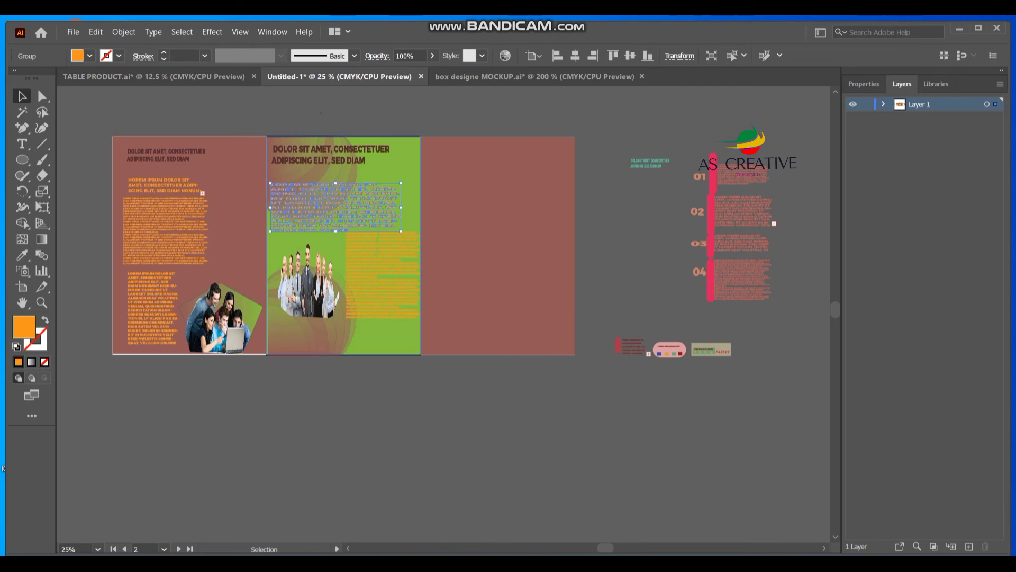
left_click_drag(401, 183, 410, 157)
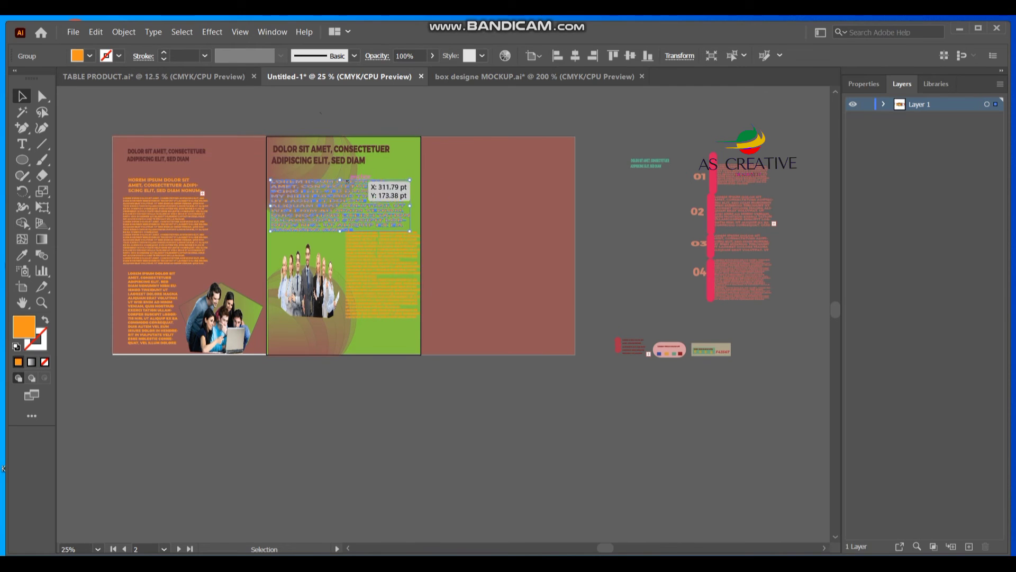
left_click_drag(340, 180, 340, 174)
- Move the small green heading below the team photo and widen it across the lower part of the green panel
left_click(497, 245)
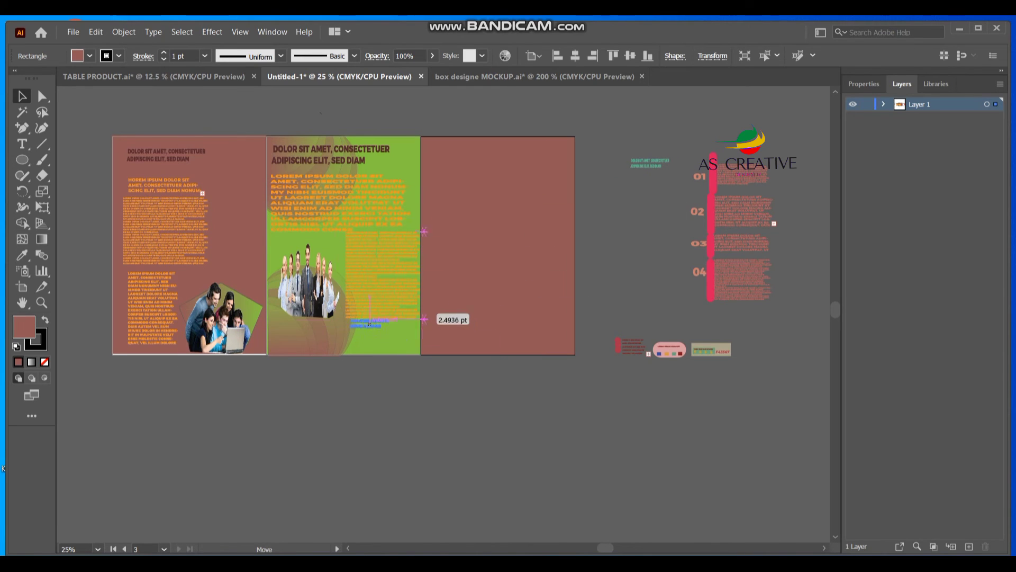
left_click(324, 339)
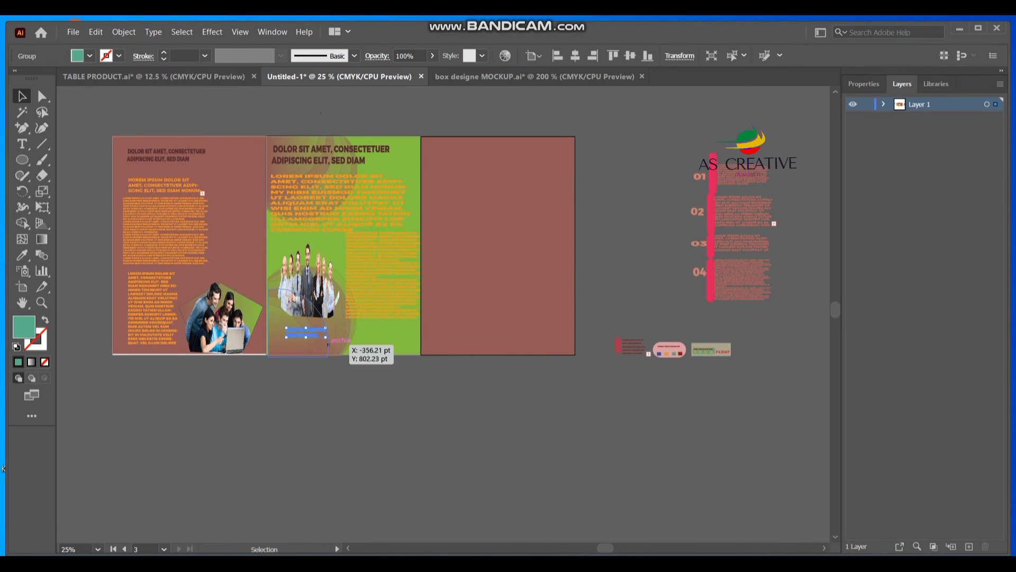
left_click(306, 334)
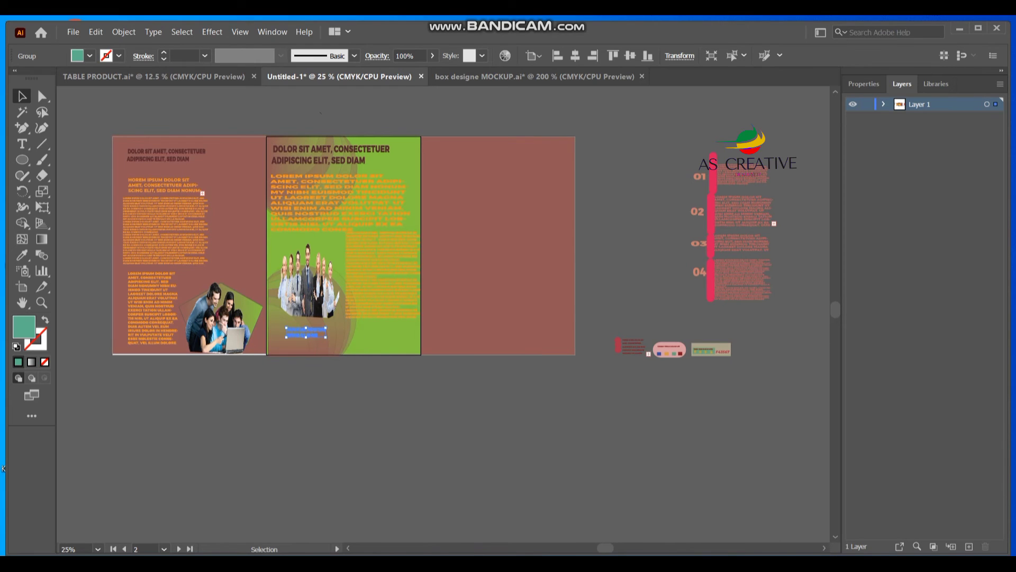
left_click_drag(326, 333, 417, 336)
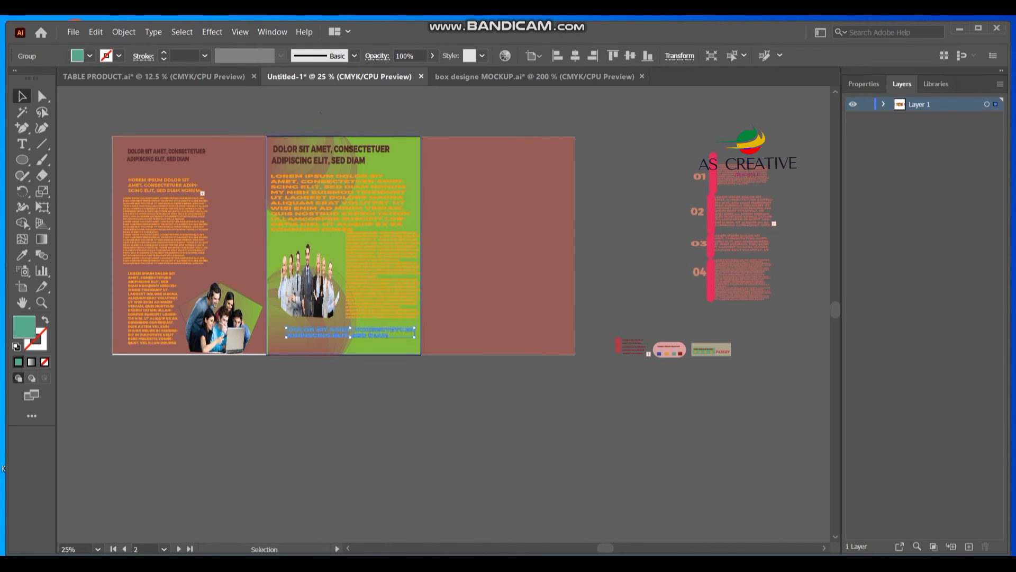
key("ctrl+shift+a")
- Fill the heading below the team photo with orange
left_click(346, 335)
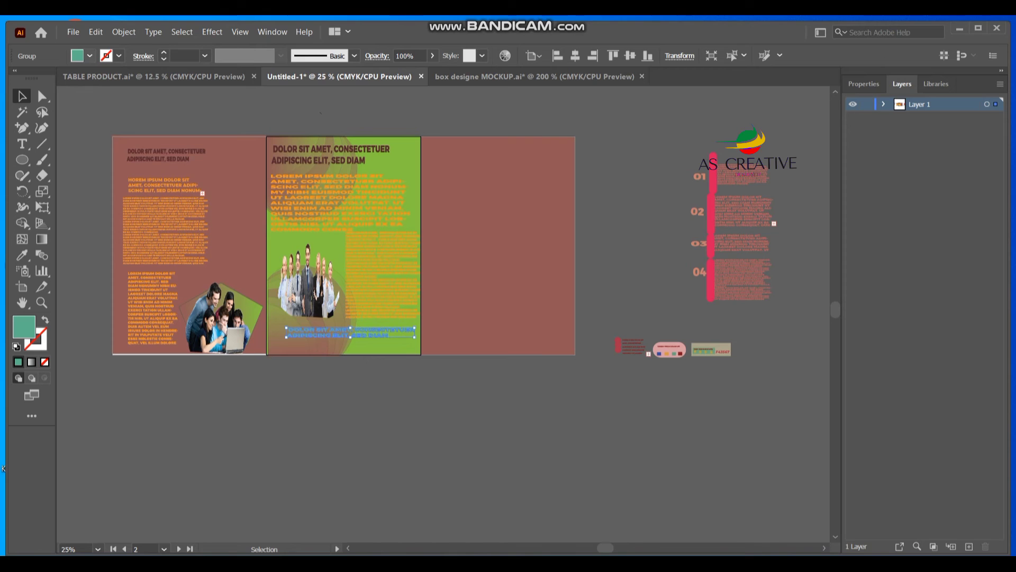
left_click(90, 56)
left_click(130, 78)
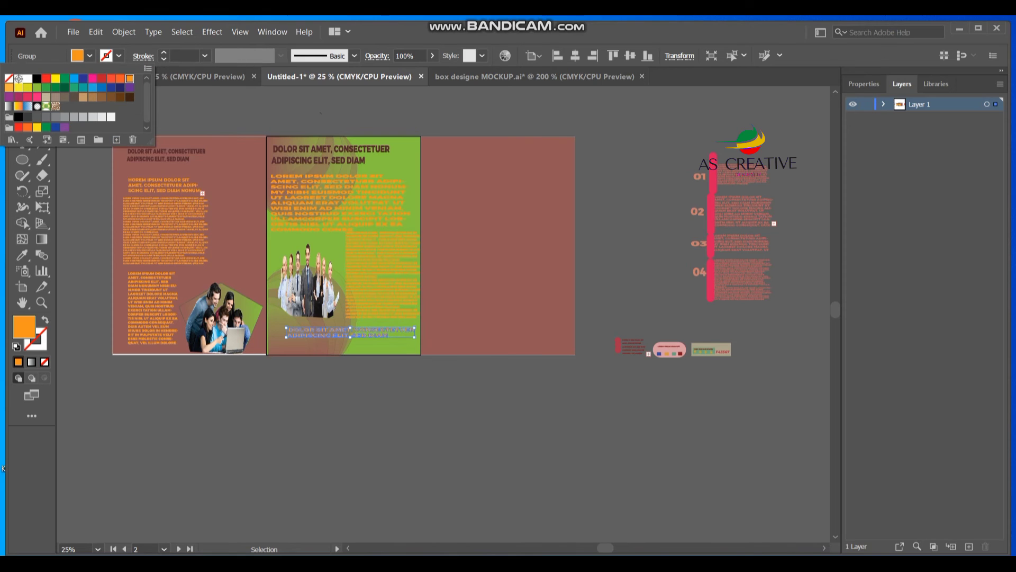
key("Return")
- Place the numbered 01 to 04 list on the right brown panel and enlarge it to nearly the panel's height
left_click_drag(734, 228, 466, 214)
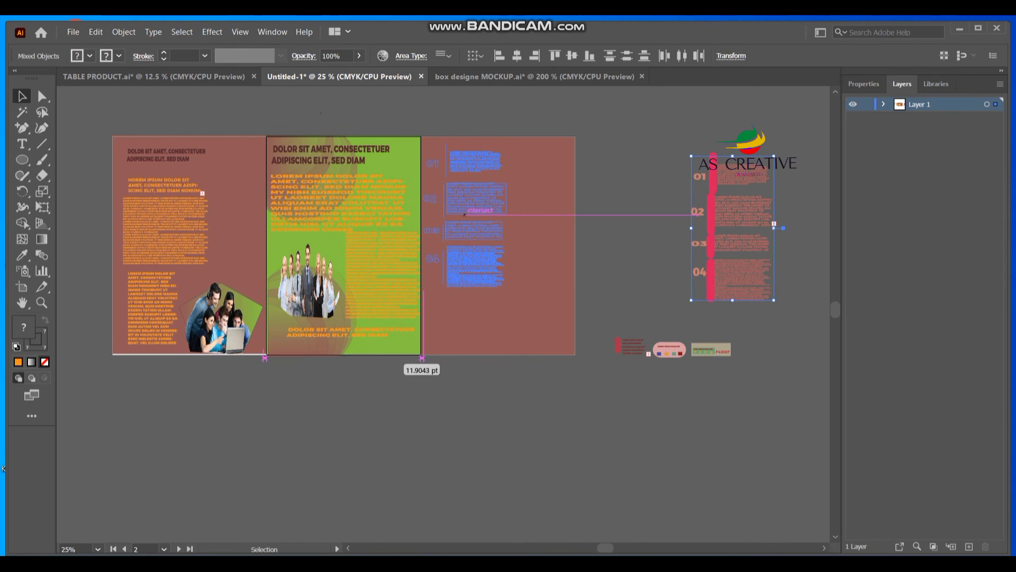
left_click_drag(506, 286, 536, 340)
key("ctrl+shift+a")
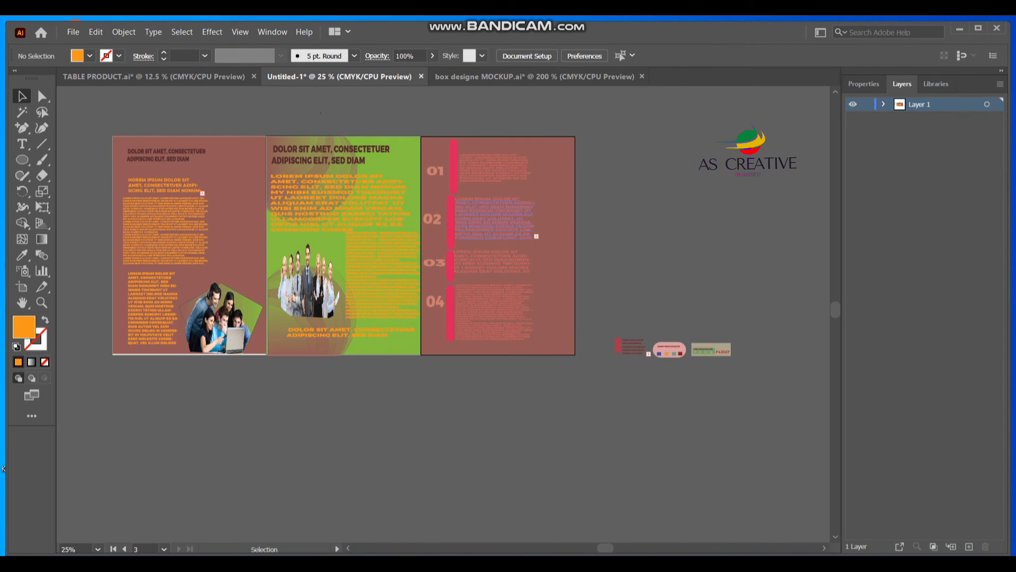
- Try to move the four numbered paragraphs slightly upward together
left_click(493, 177)
left_click(495, 217, "shift")
left_click(492, 262, "shift")
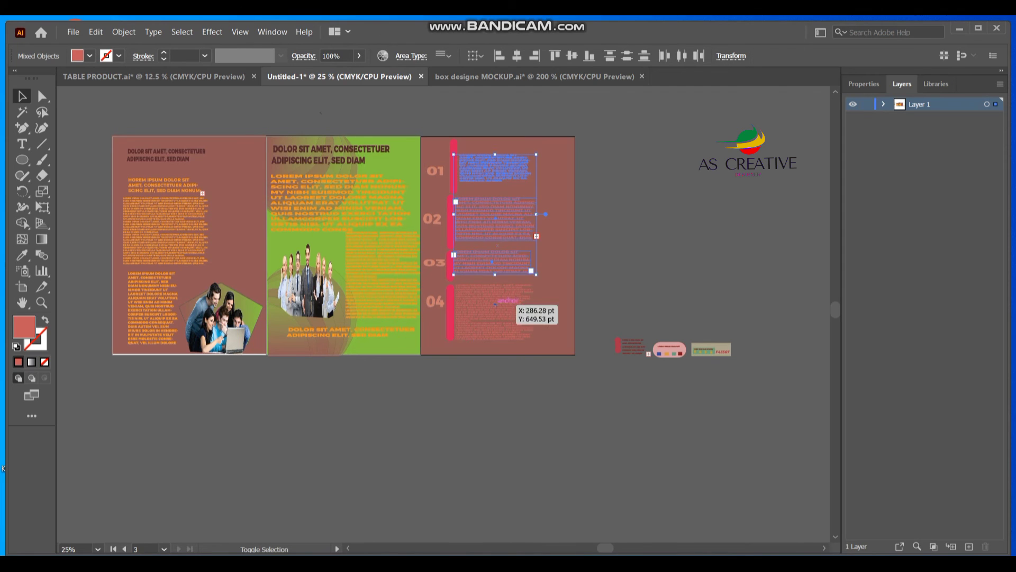
left_click(503, 299, "shift")
left_click_drag(503, 299, 501, 281)
right_click(501, 282)
left_click(537, 307)
- Shift the four numbered paragraphs slightly away from the pink bars and fill them with orange
left_click(496, 169)
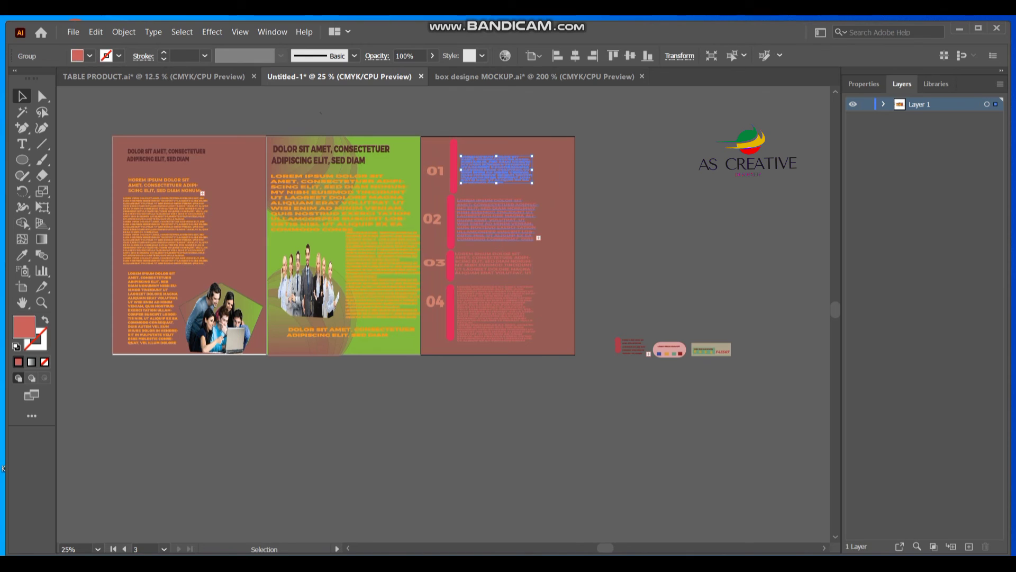
left_click(497, 220, "shift")
left_click(493, 263, "shift")
left_click(490, 312, "shift")
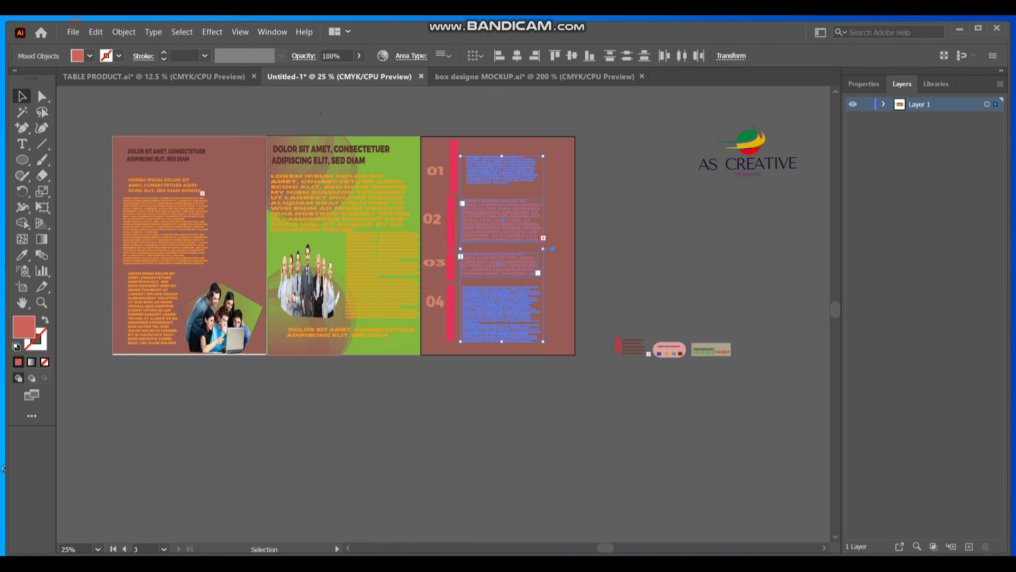
left_click(89, 55)
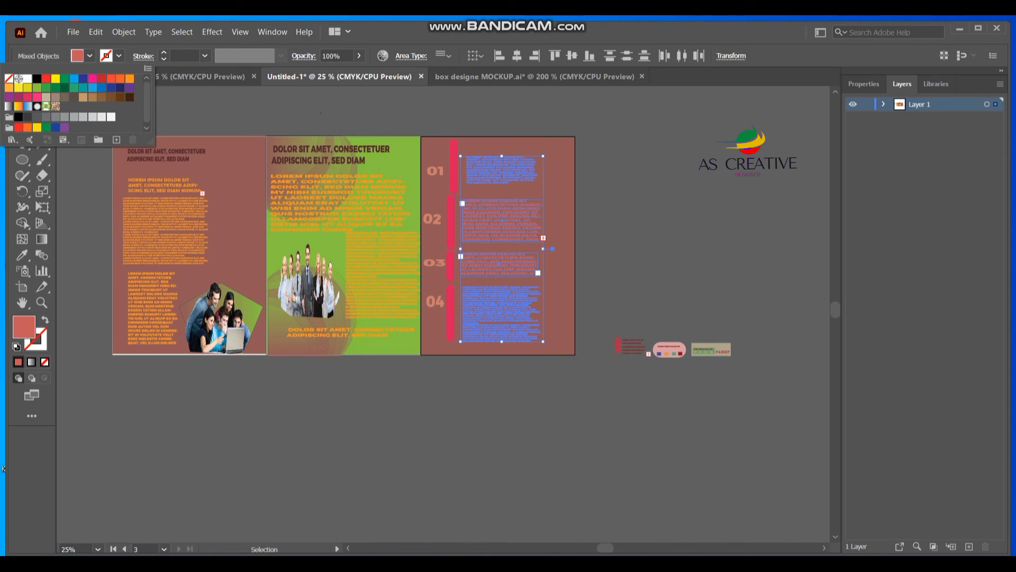
left_click(130, 79)
key("Escape")
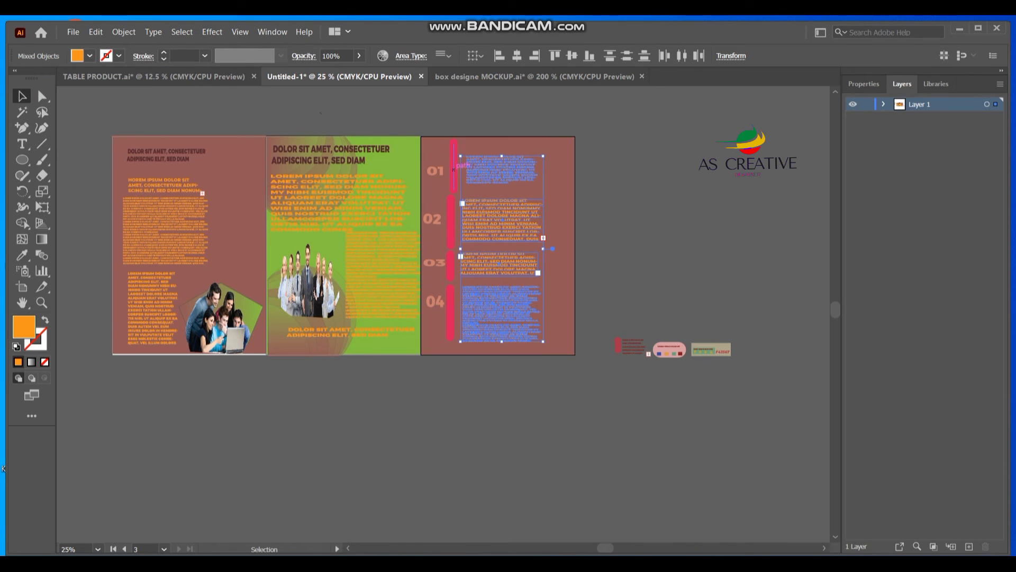
key("ctrl+shift+a")
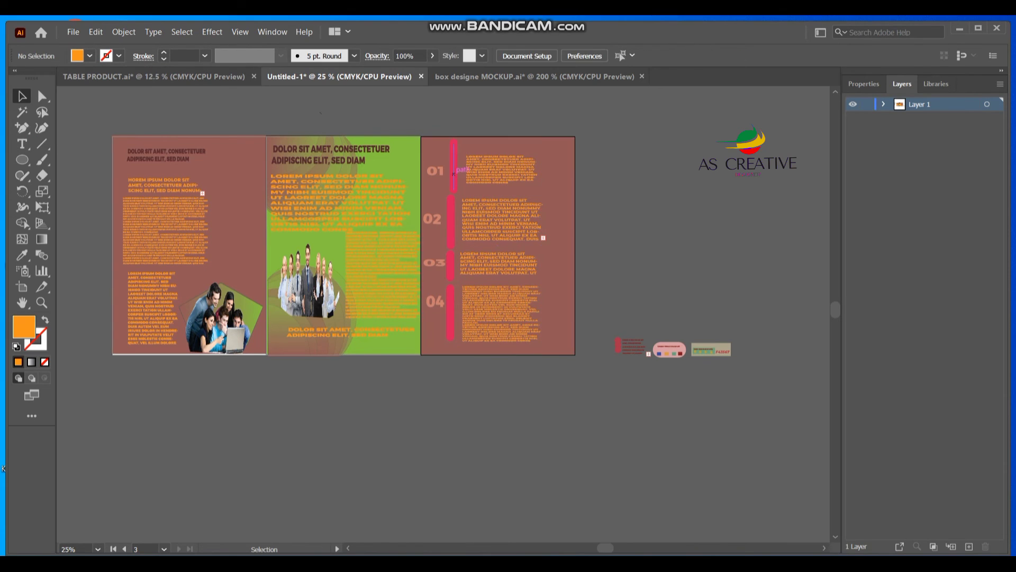
- Shorten the pink bar beside number 01 from its upper end
left_click(453, 160)
left_click_drag(454, 142, 454, 148)
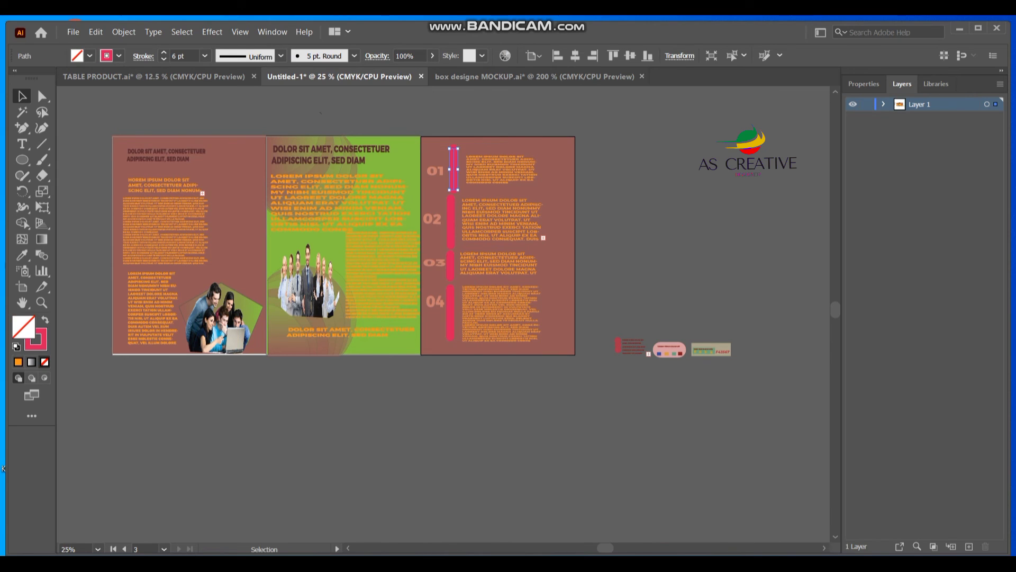
- Shorten the four pink bars beside numbers 01 to 04, trimming the 04 bar from its upper end
left_click_drag(454, 190, 454, 184)
left_click_drag(451, 245, 451, 239)
left_click_drag(451, 199, 451, 199)
left_click(451, 263)
mouse_move(450, 255)
left_mouse_down()
mouse_move(451, 276)
mouse_move(451, 252)
left_mouse_up()
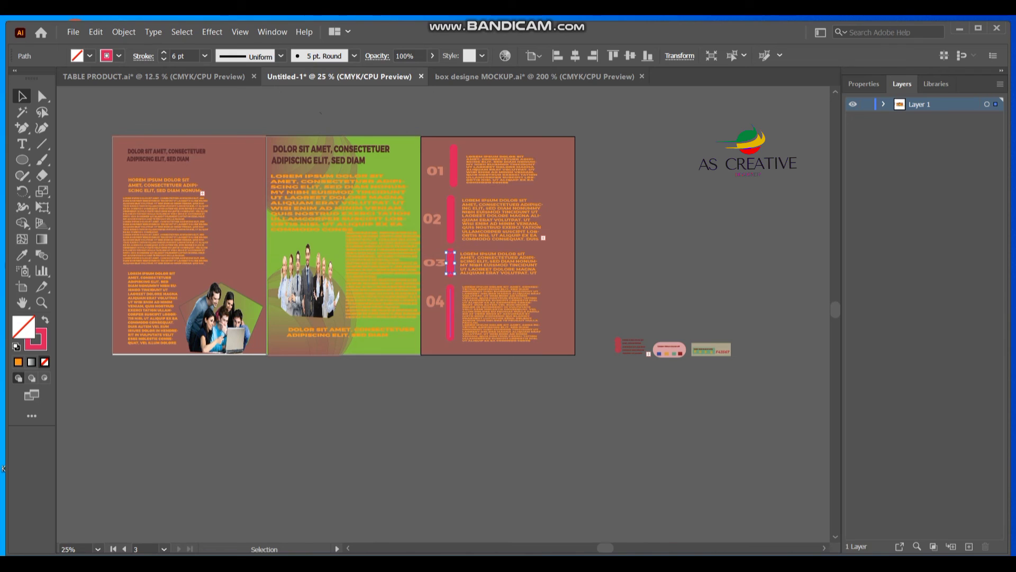
left_click(450, 288)
left_click_drag(451, 286, 455, 301)
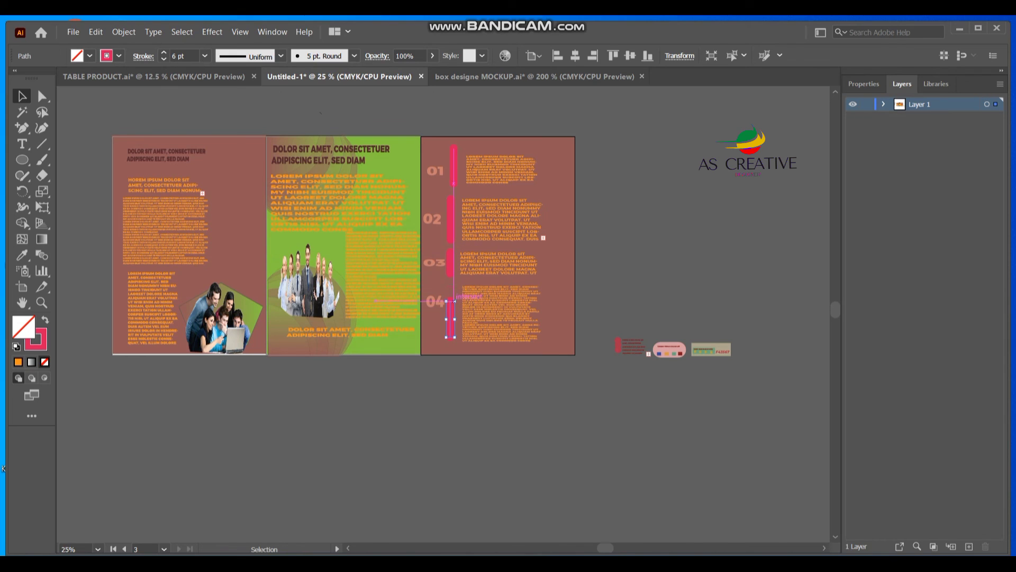
- Fill the numbers 01 to 04 with the brown-to-green gradient sampled from the square beside the brochure
left_click(433, 173)
left_click(437, 221, "shift")
left_click(438, 262, "shift")
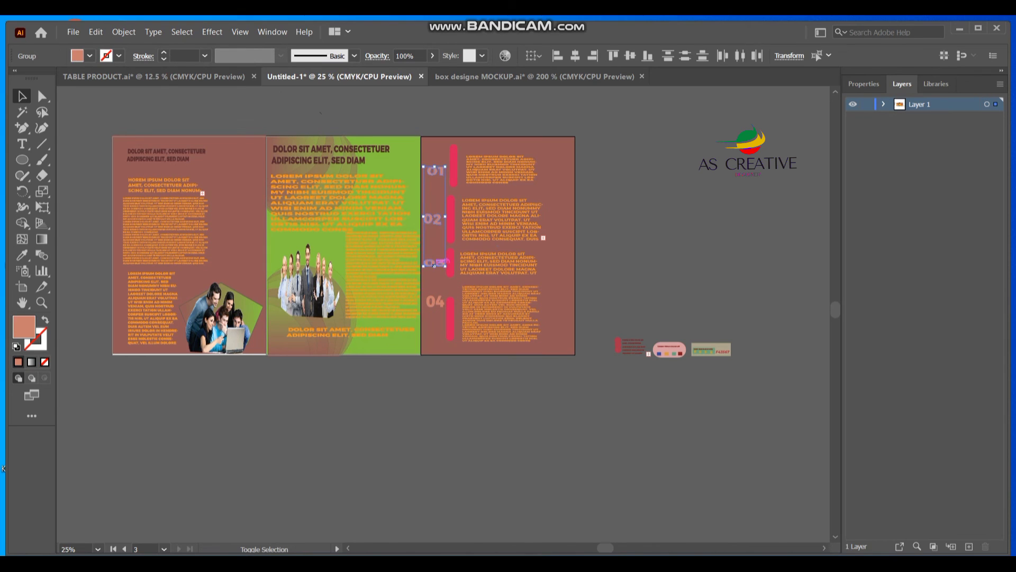
left_click(439, 306, "shift")
scroll(444, 312, "left", 4)
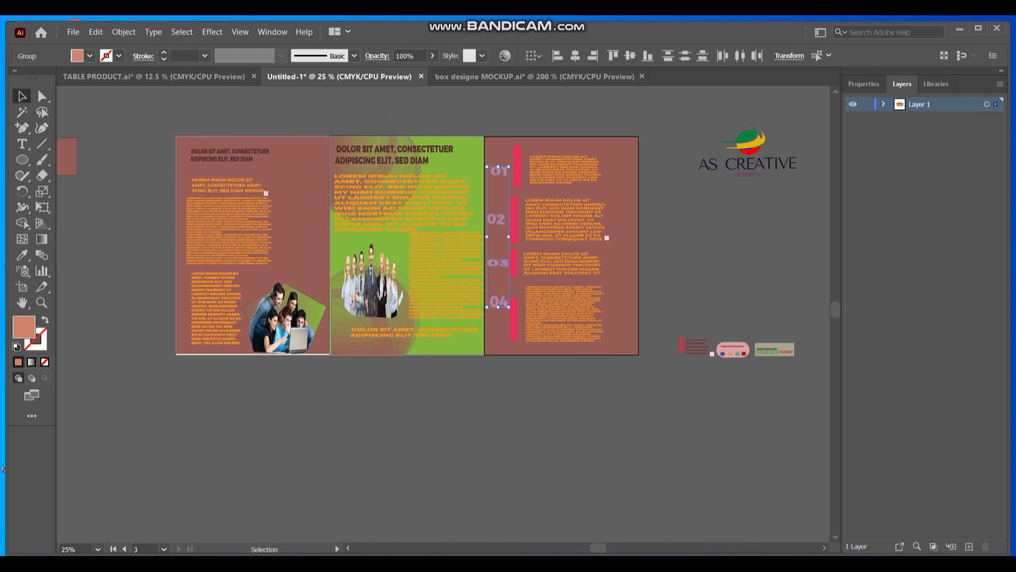
key("i")
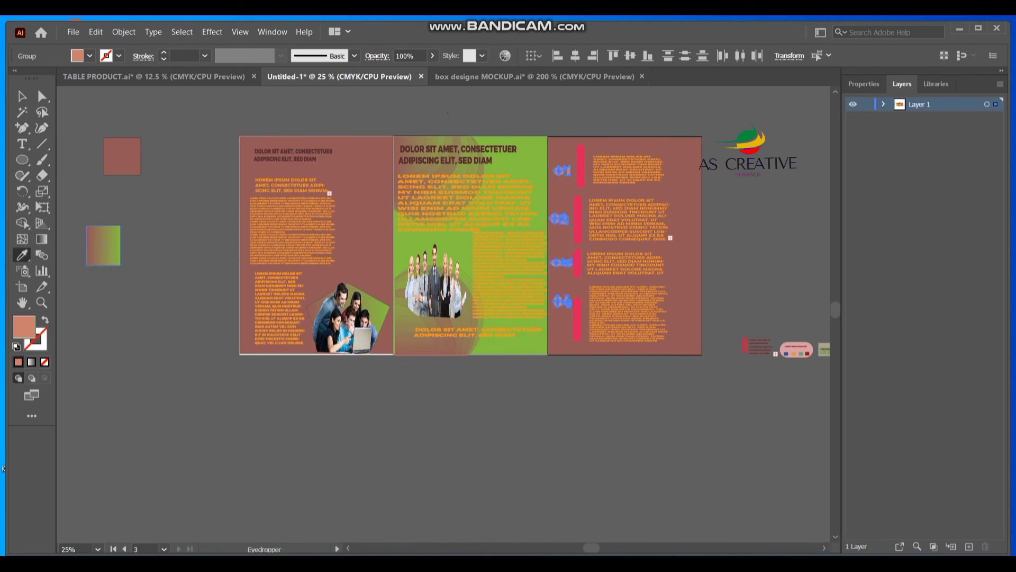
left_click(104, 244)
left_click(21, 95)
left_click(175, 201)
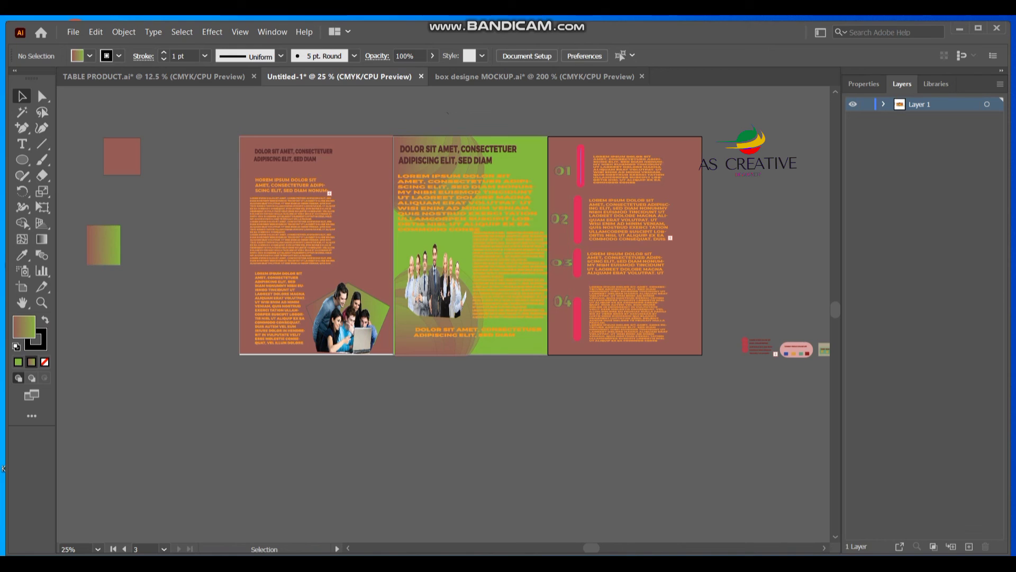
- Select all four pink bars beside the numbers on the right brochure panel
left_click(581, 159)
left_click(578, 240, "shift")
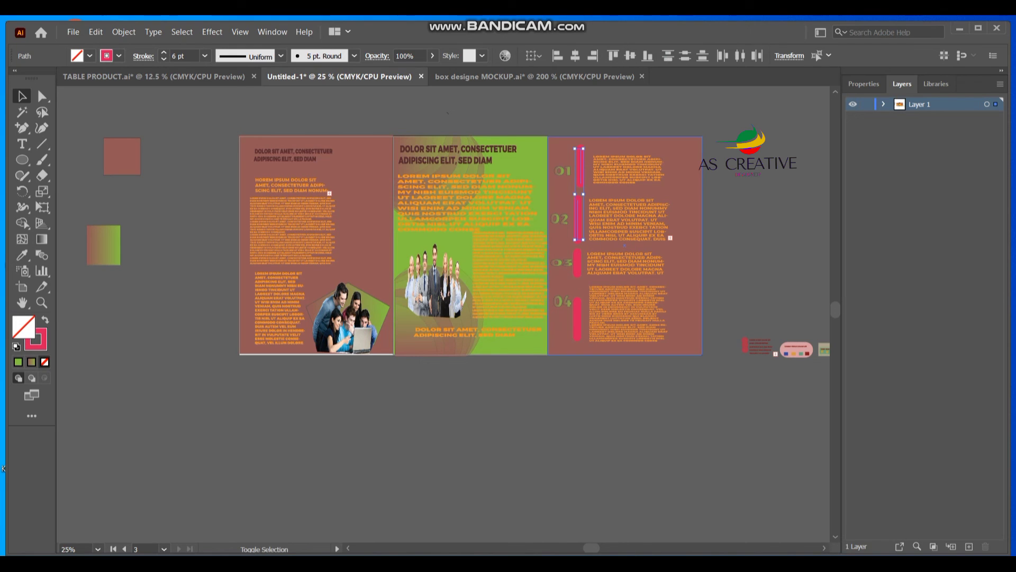
left_click(578, 271, "shift")
- Try sampling the brown-to-green gradient square onto the four bars, including with stroke as the active color, and undo each attempt
key("i")
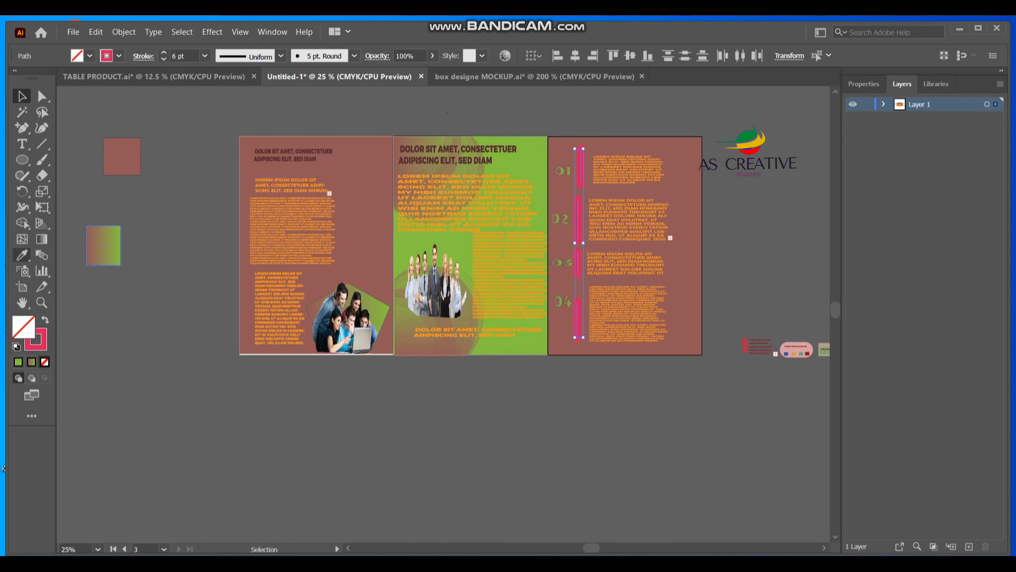
left_click(103, 244)
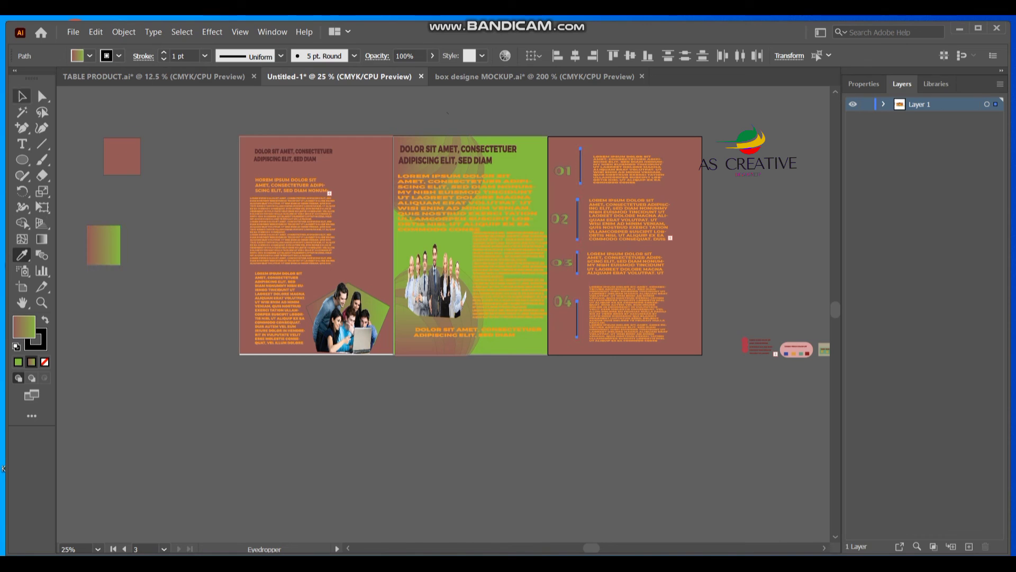
key("v")
right_click(186, 203)
left_click(217, 211)
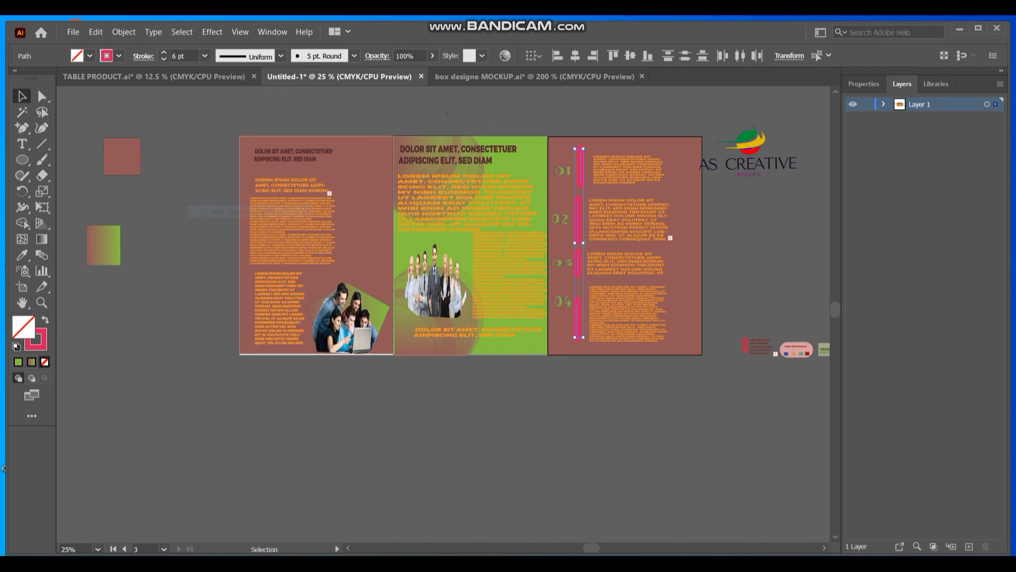
key("x")
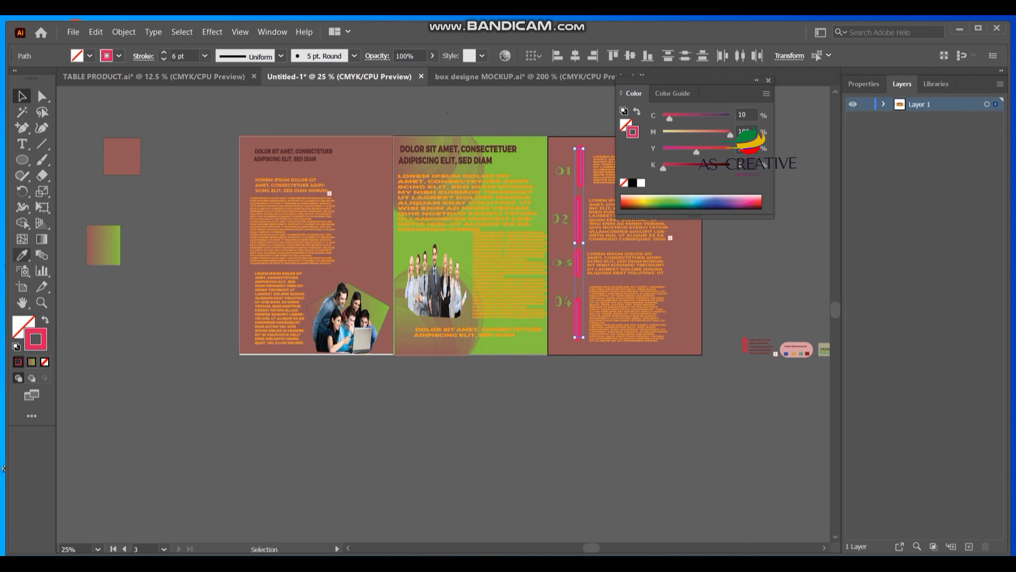
key("i")
left_click(104, 245)
right_click(151, 250)
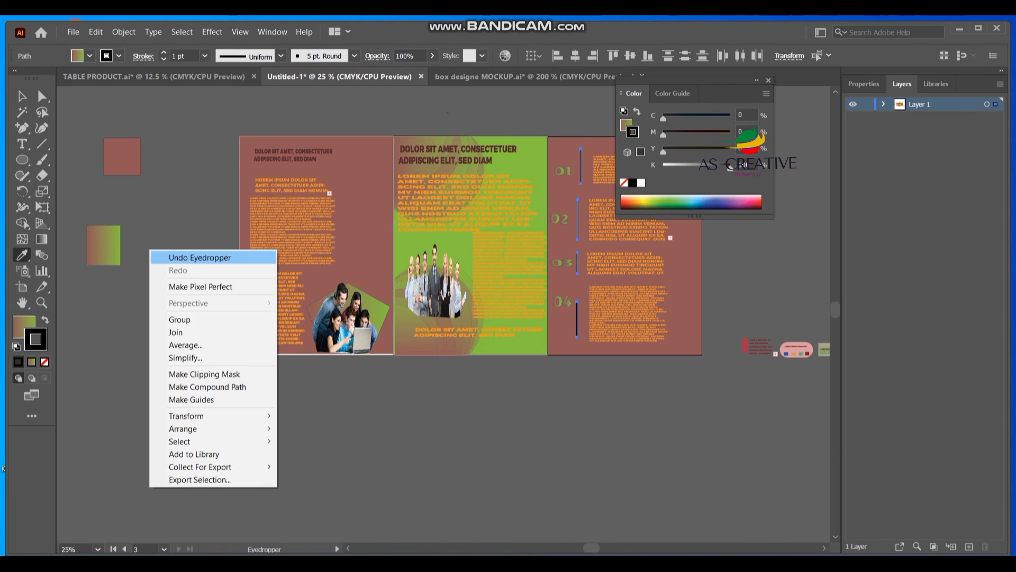
left_click(200, 257)
- Try orange as the stroke color of the four bars, but settle on dark brown
left_click(119, 56)
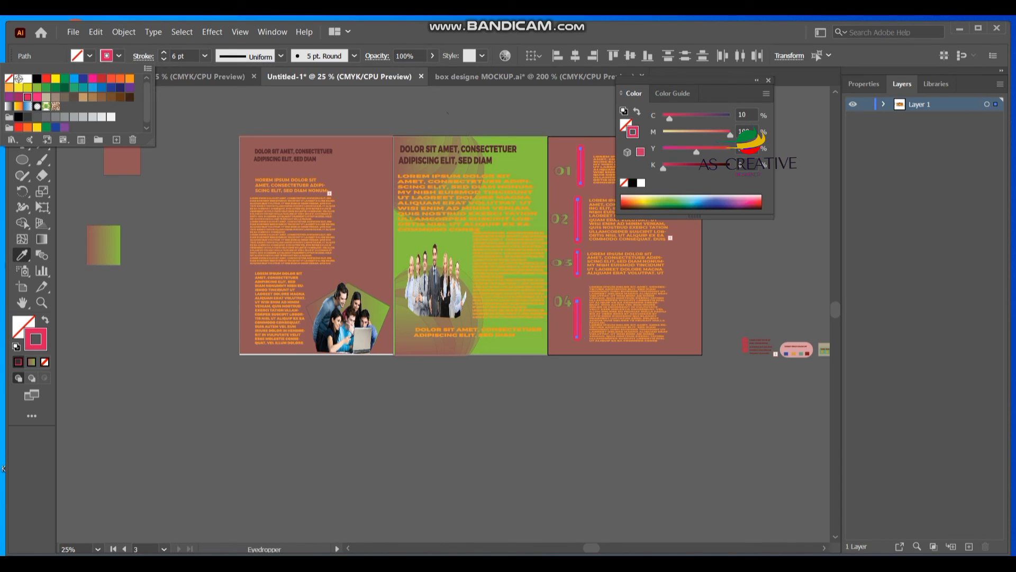
left_click(130, 79)
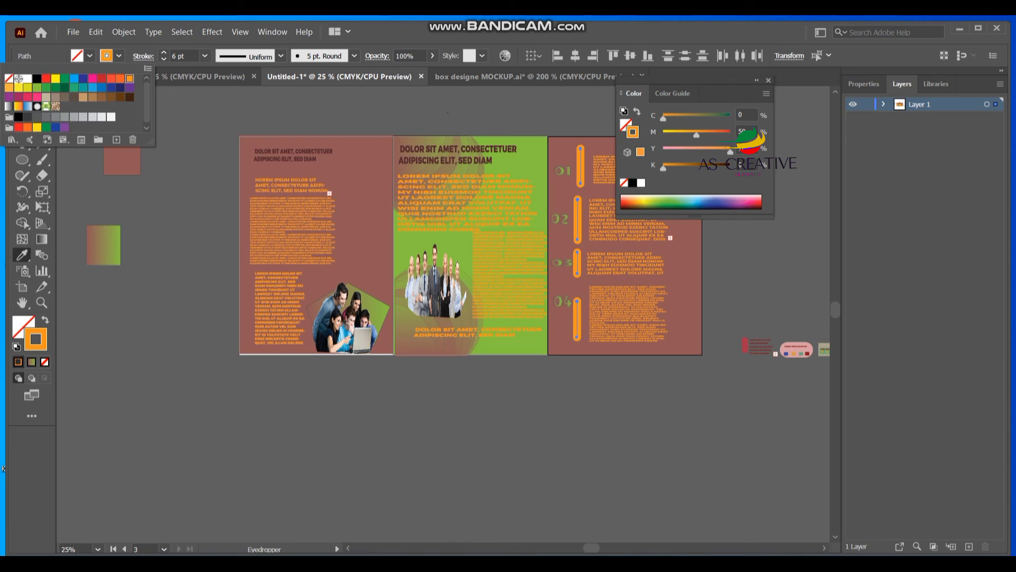
left_click(129, 97)
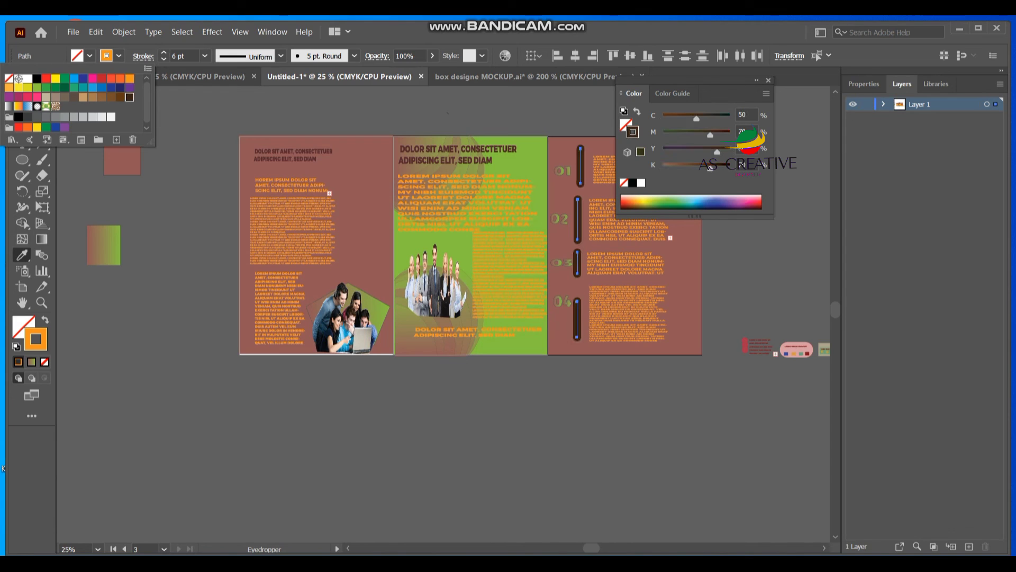
- Try removing the stroke from the four bars, undo the removal and deselect them
left_click(9, 78)
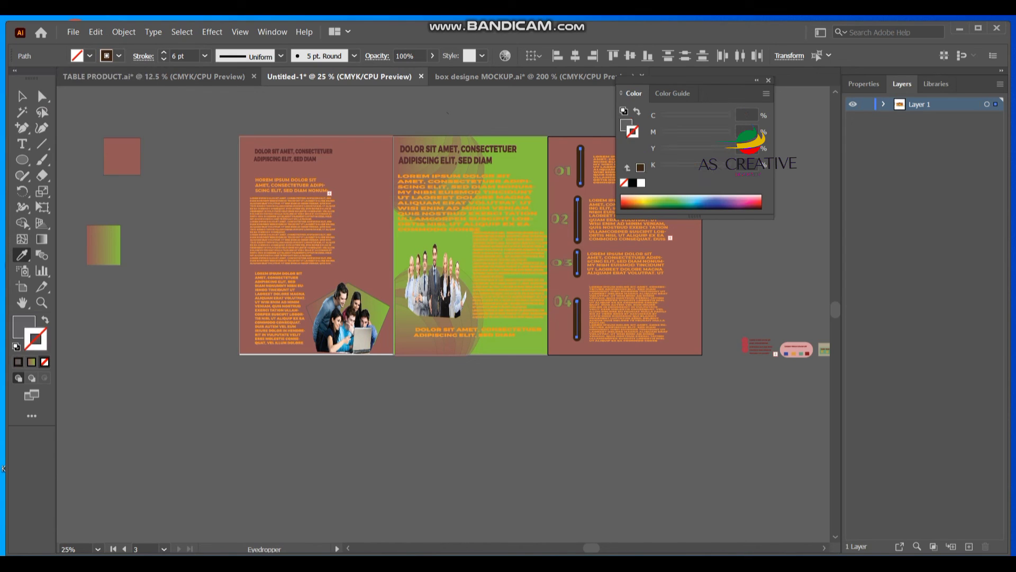
left_click(21, 96)
right_click(111, 101)
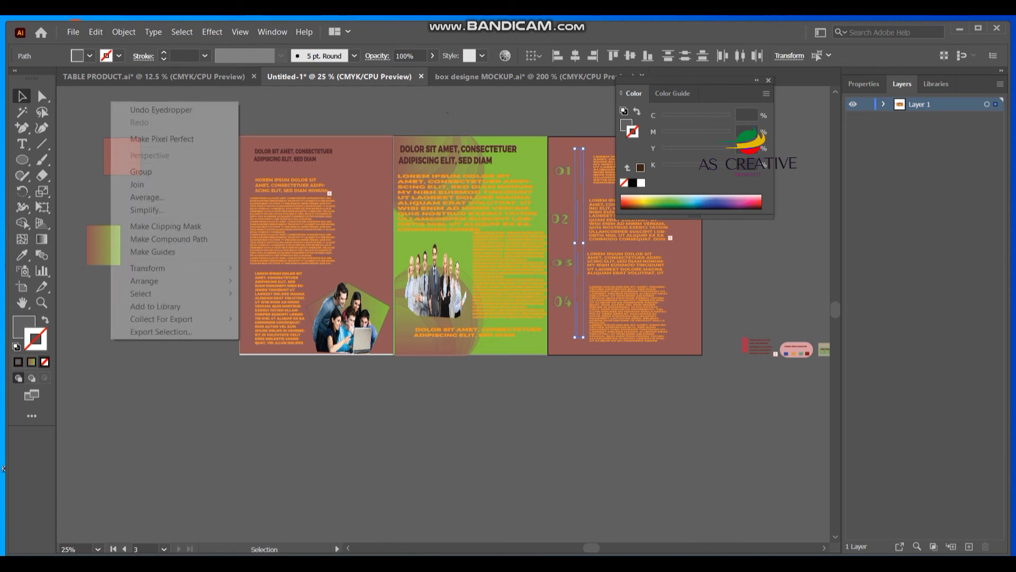
left_click(127, 106)
key("F6")
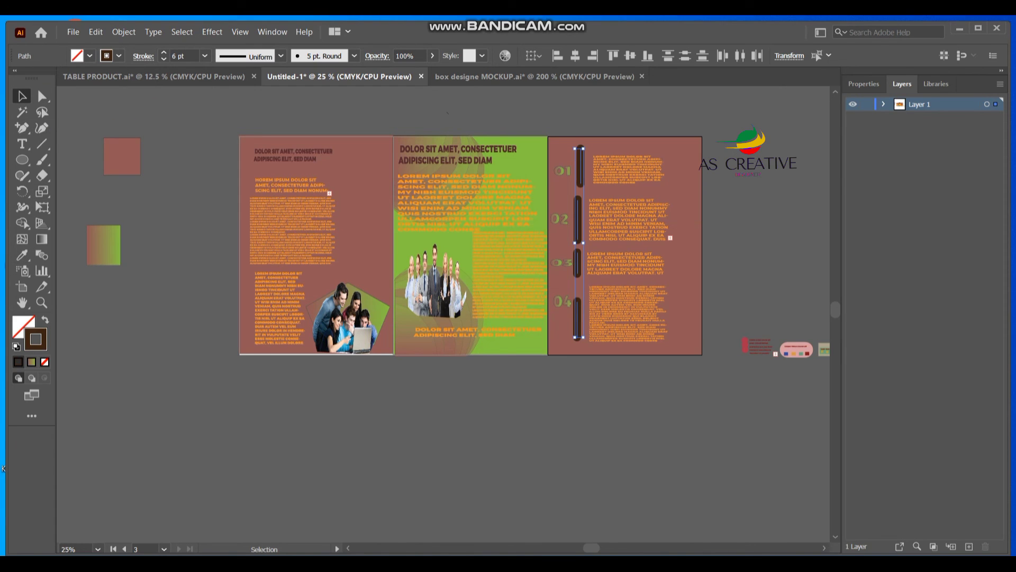
key("ctrl+shift+a")
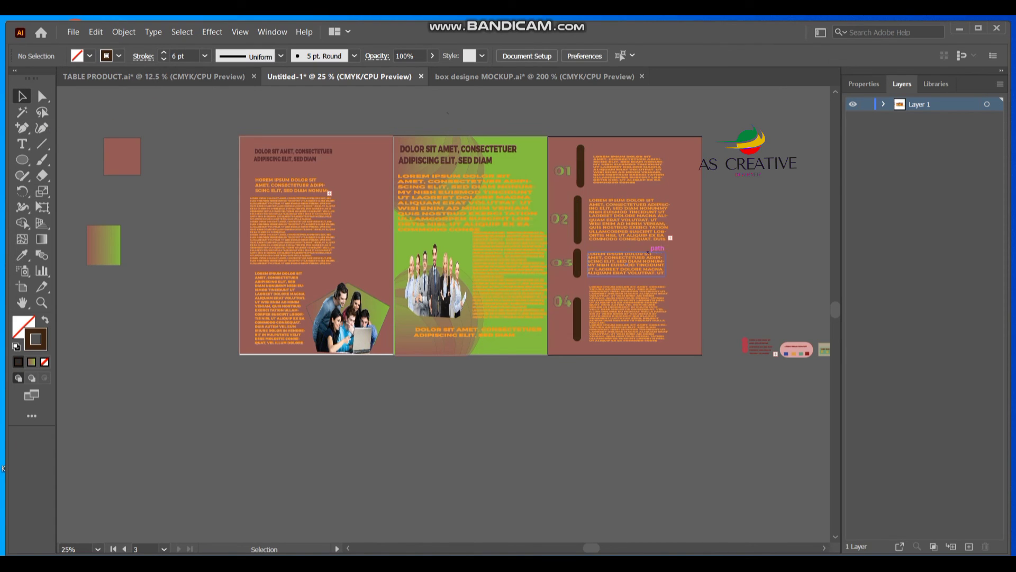
- Move the bar beside 04 up to the top of its paragraph and shrink that paragraph to the bar's height
left_click_drag(596, 311, 584, 304)
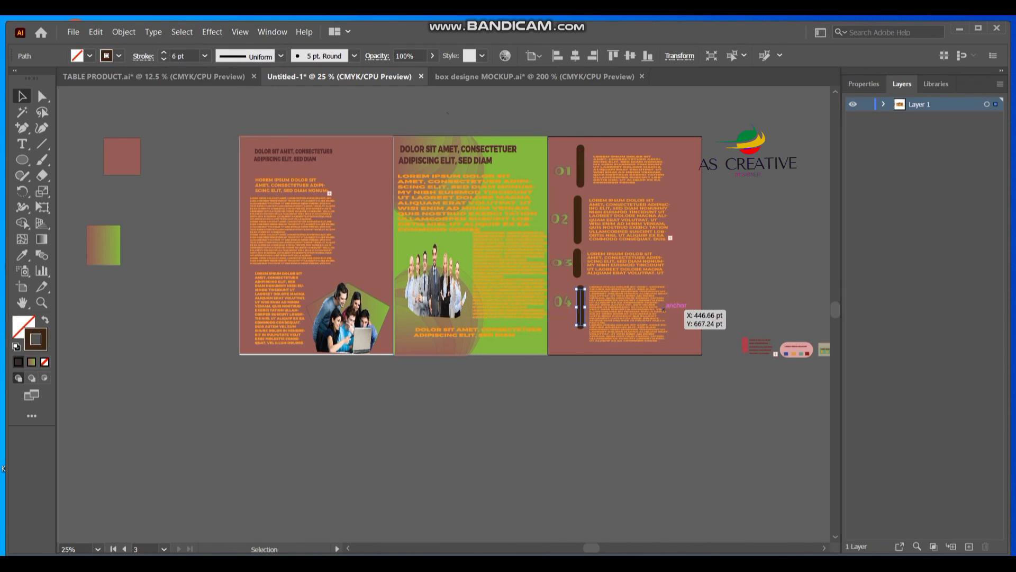
left_click(657, 335)
left_click_drag(668, 341, 666, 329)
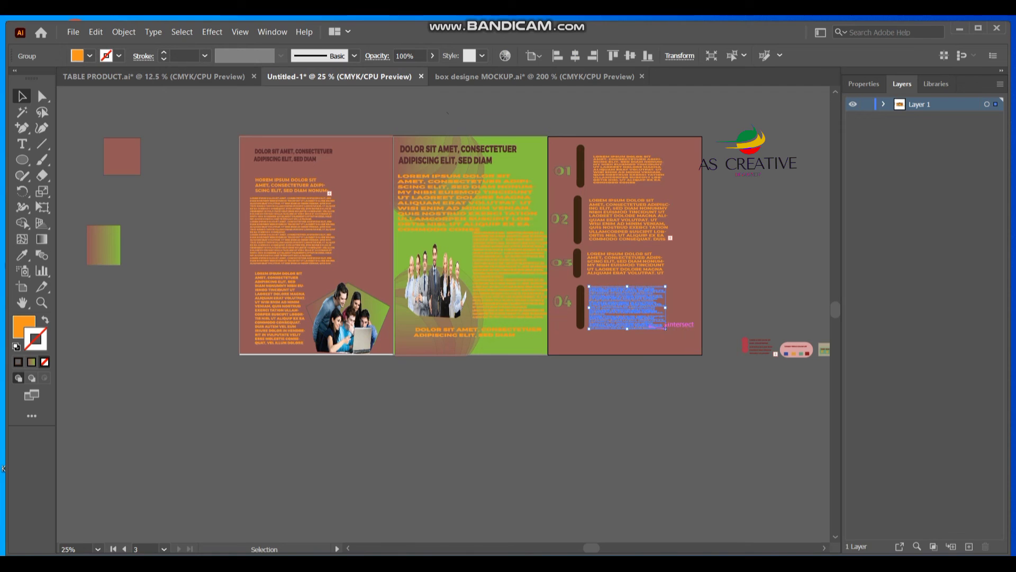
left_click(733, 344)
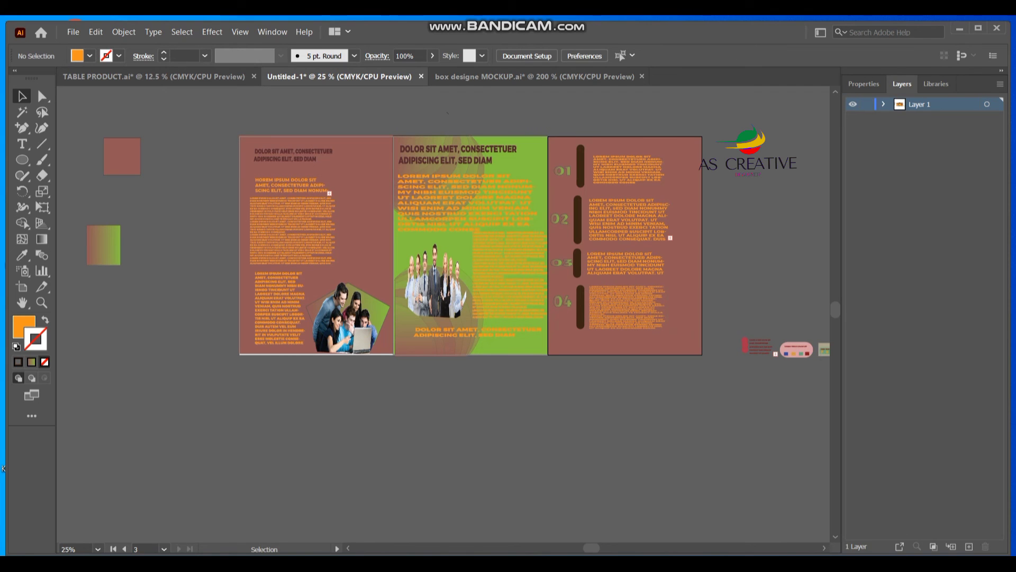